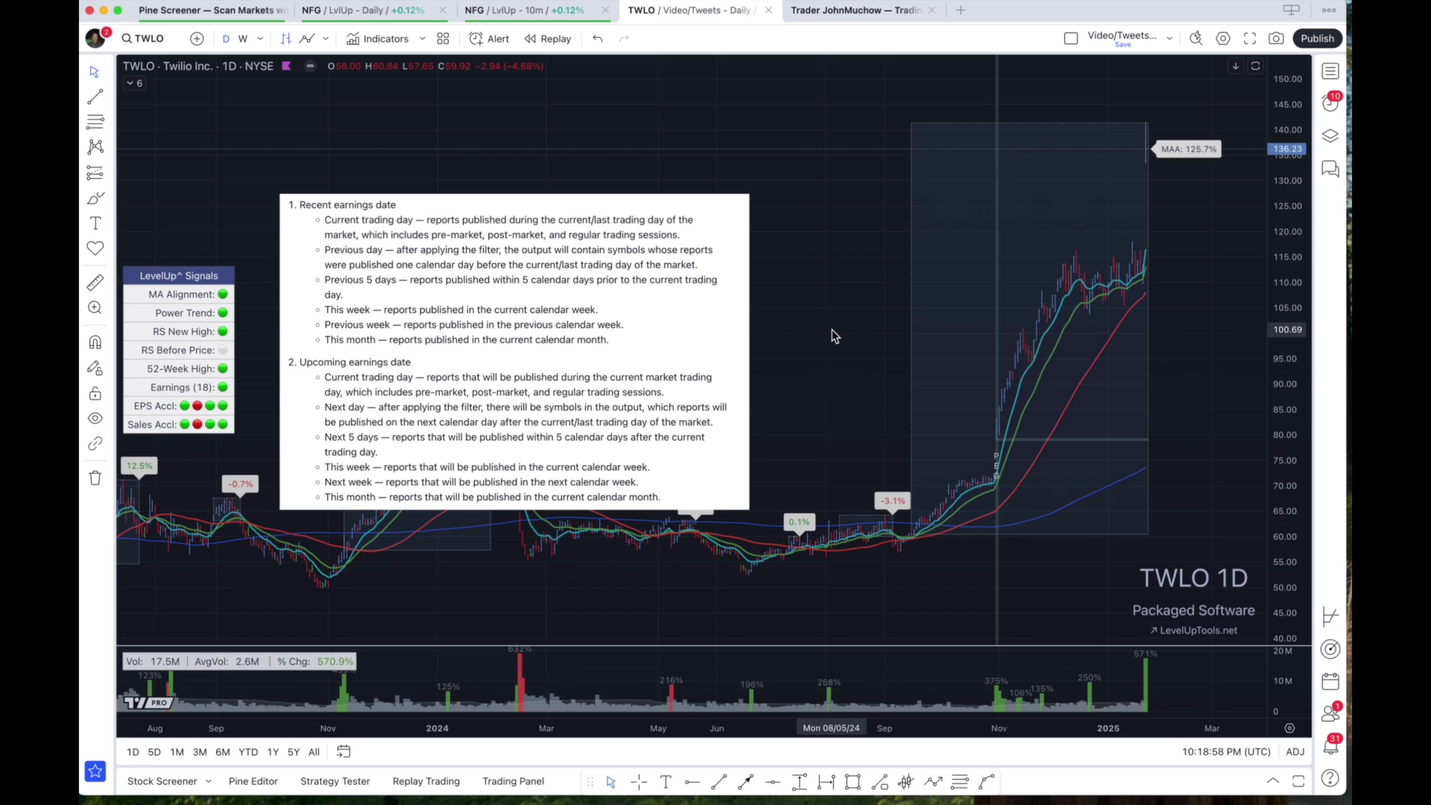
Create a new screener screen named 'Earnings Past Week' from the saved-screens list
drag(1171, 518, 1306, 648)
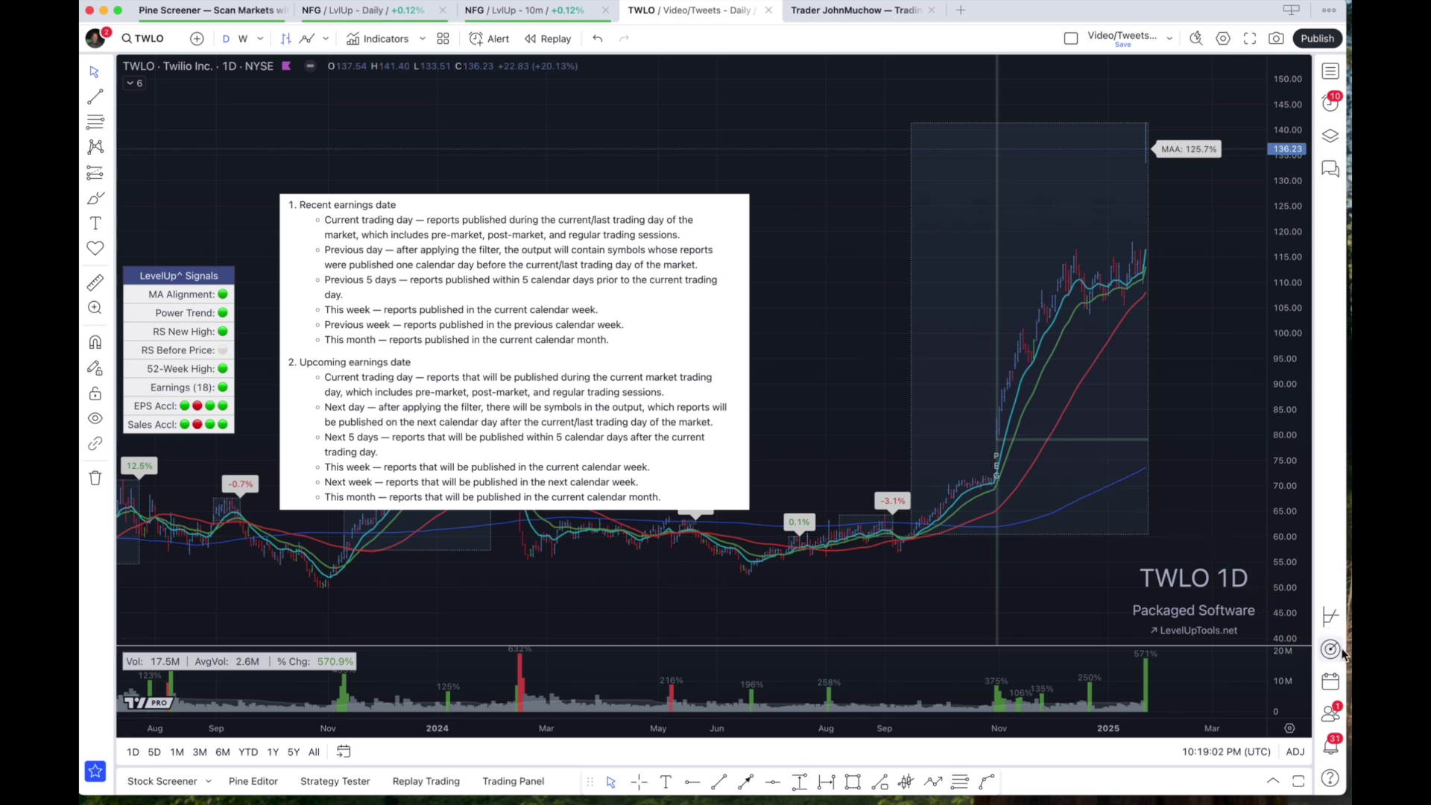
click(1337, 651)
click(1072, 77)
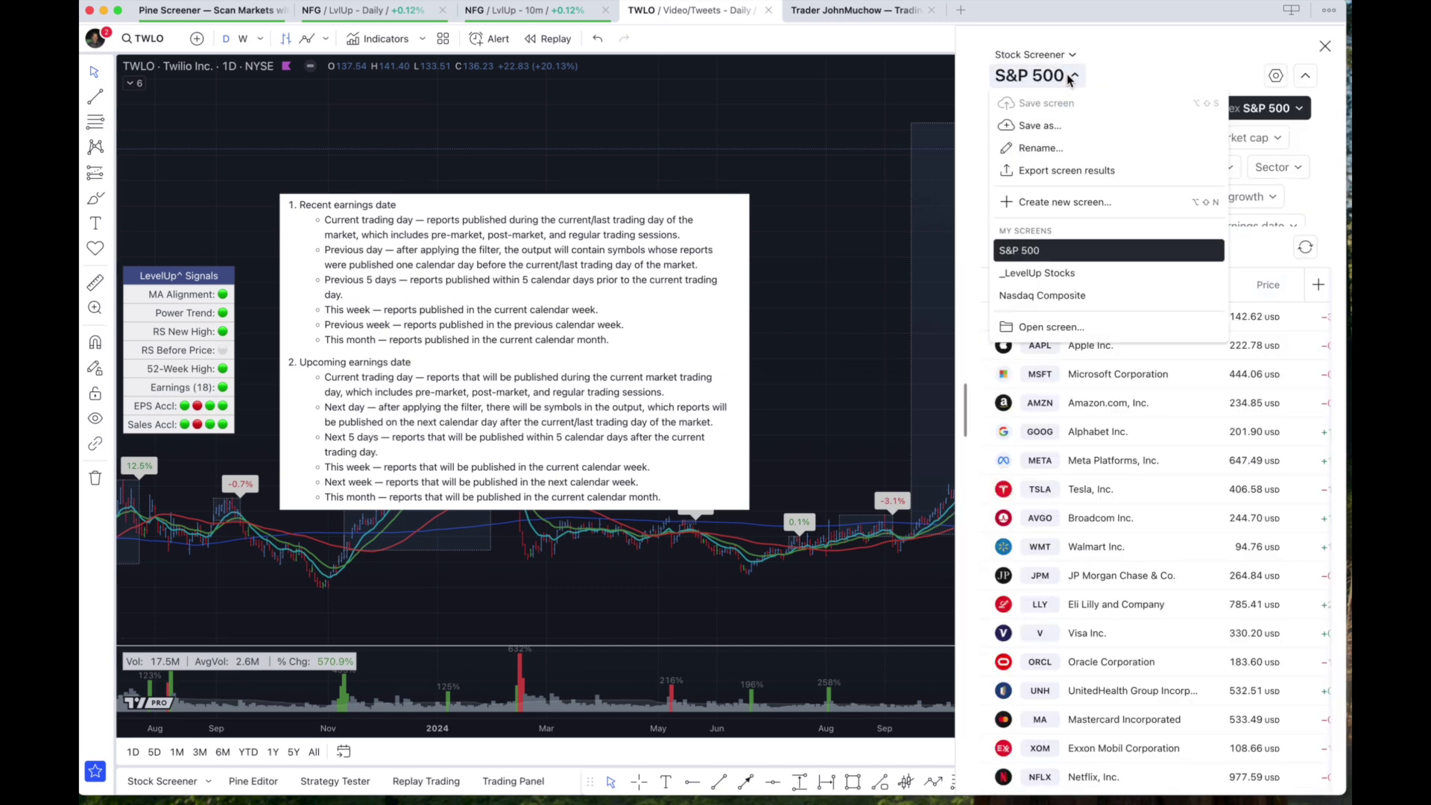
click(1056, 202)
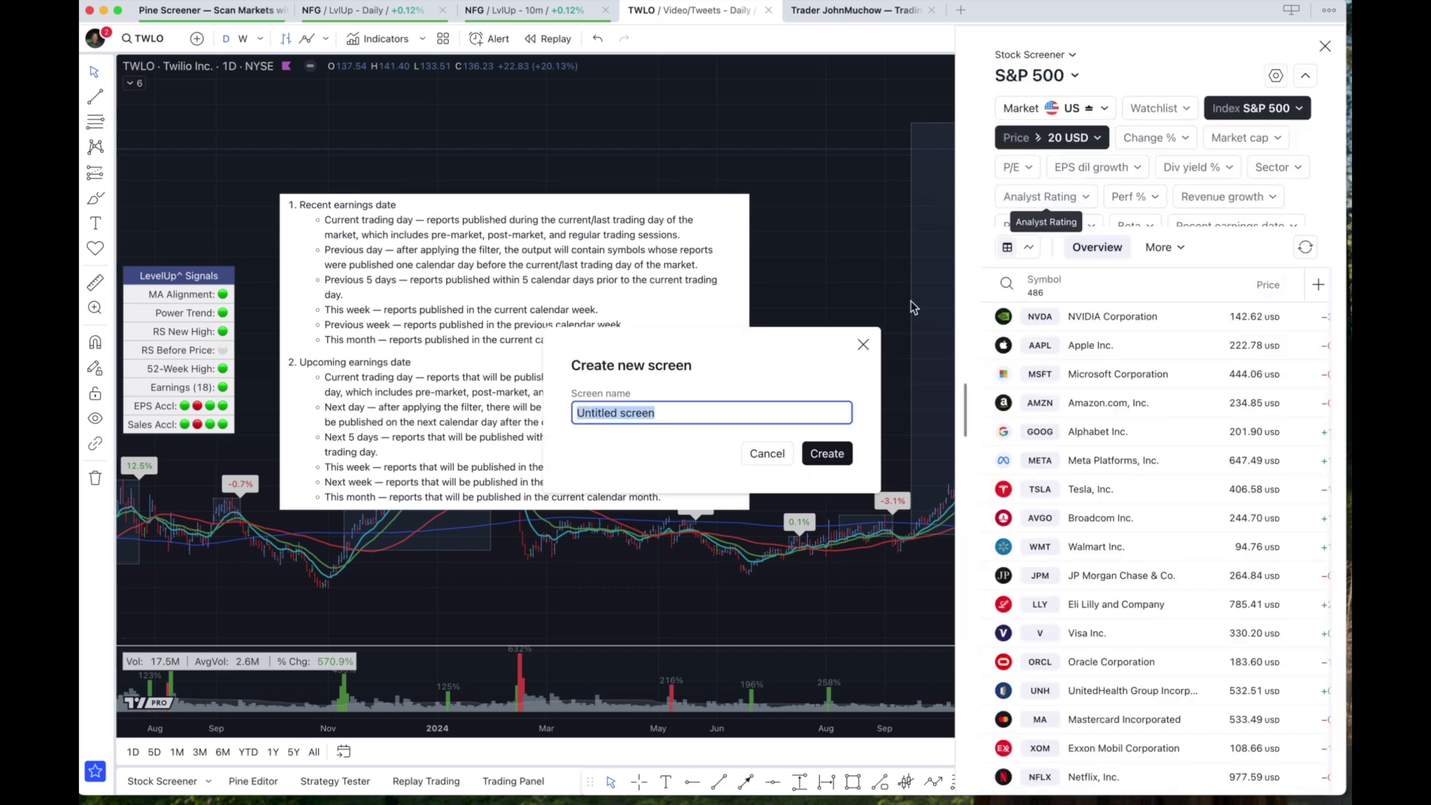
text(Earm)
text(ing)
text(s Pas)
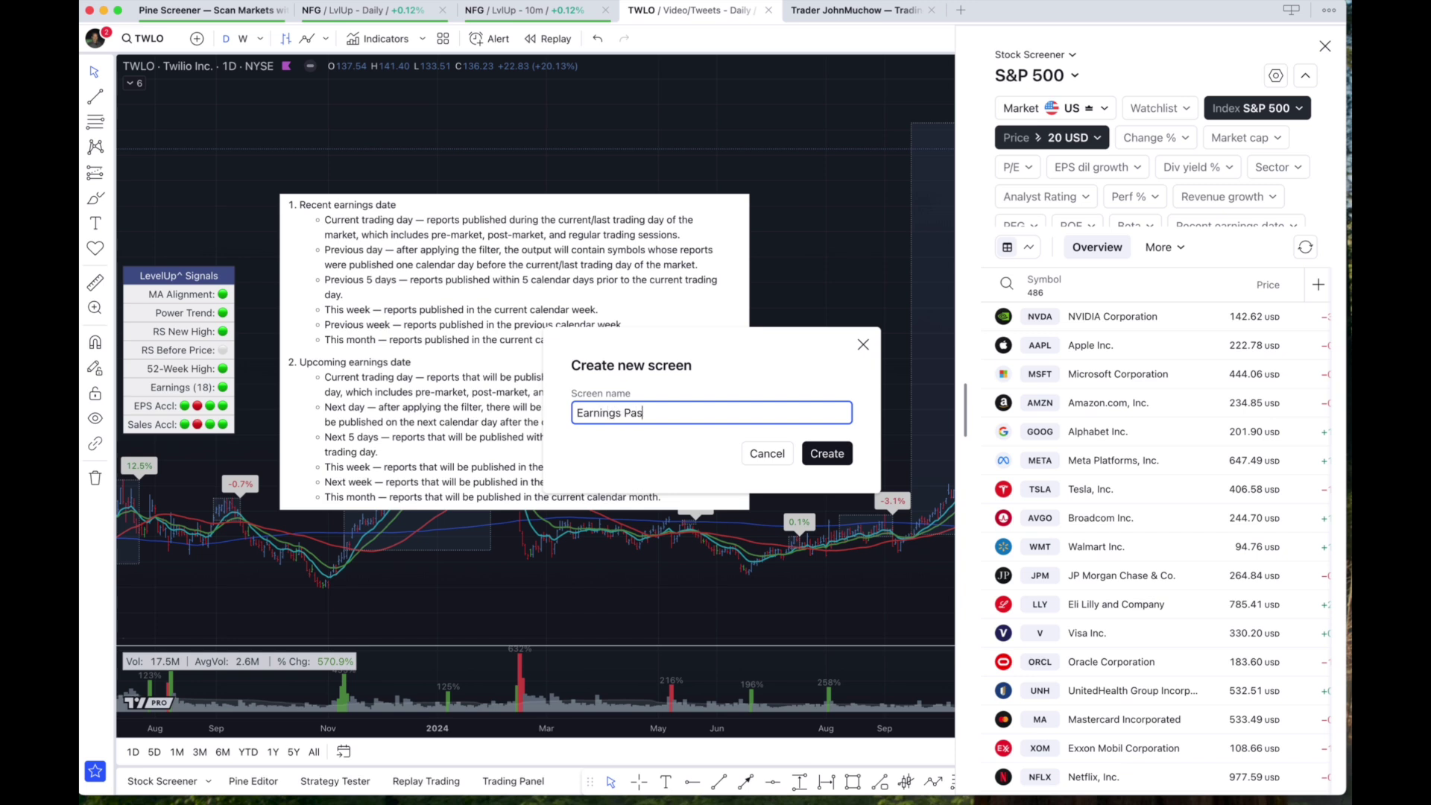
text(Week)
click(837, 457)
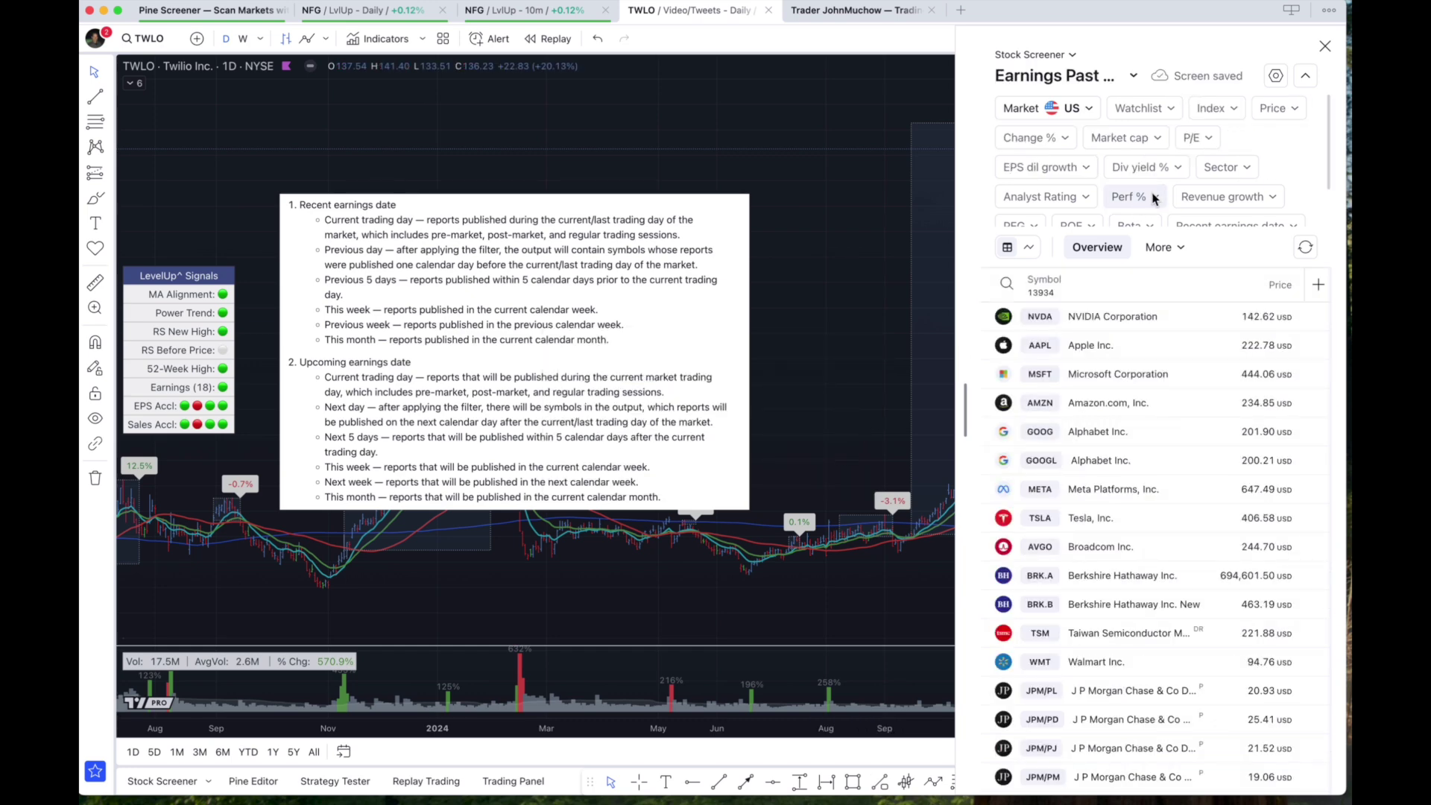
scroll(1306, 151, down, 2)
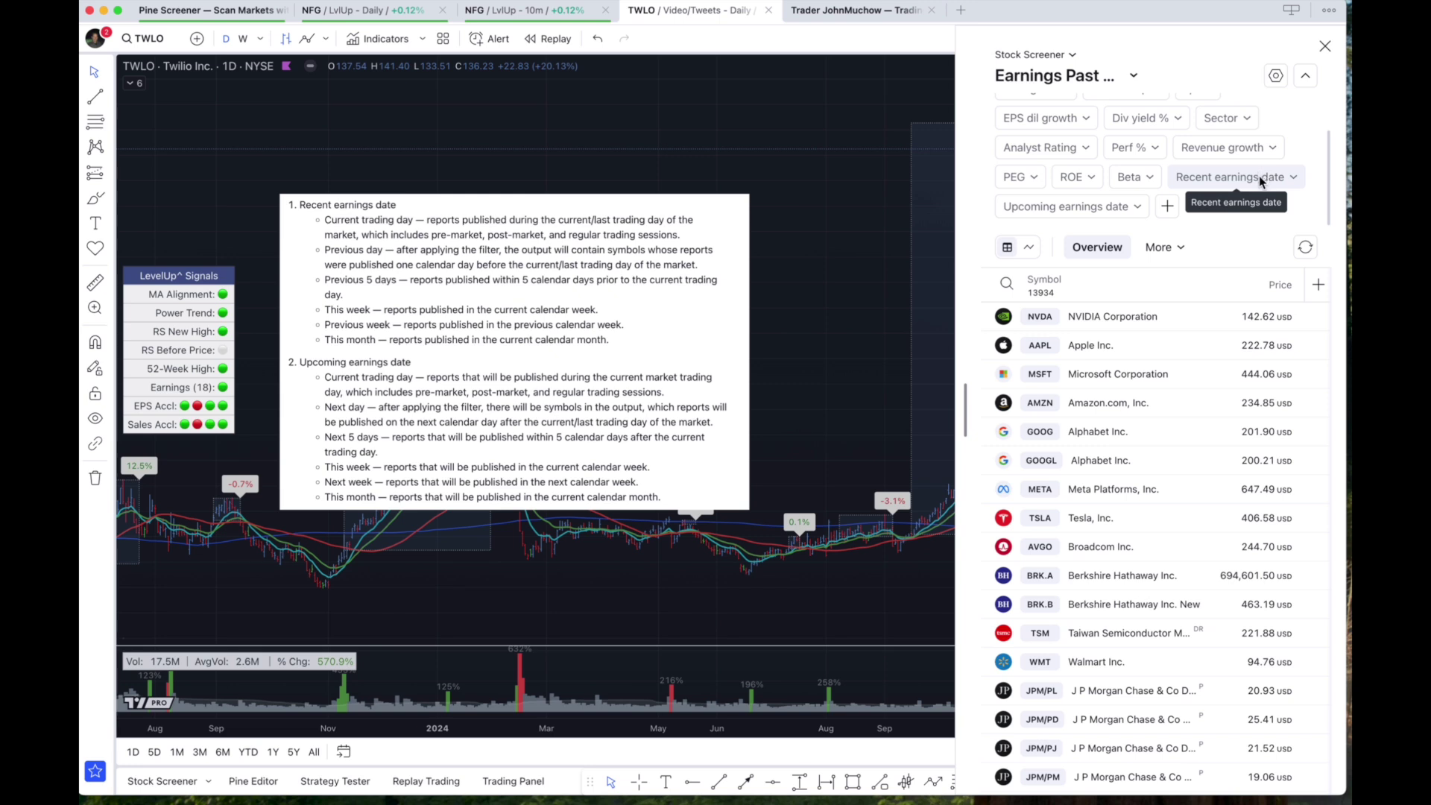
Replace the Recent earnings date filter and set it to Previous 5 days, leaving 217 symbols
click(1294, 182)
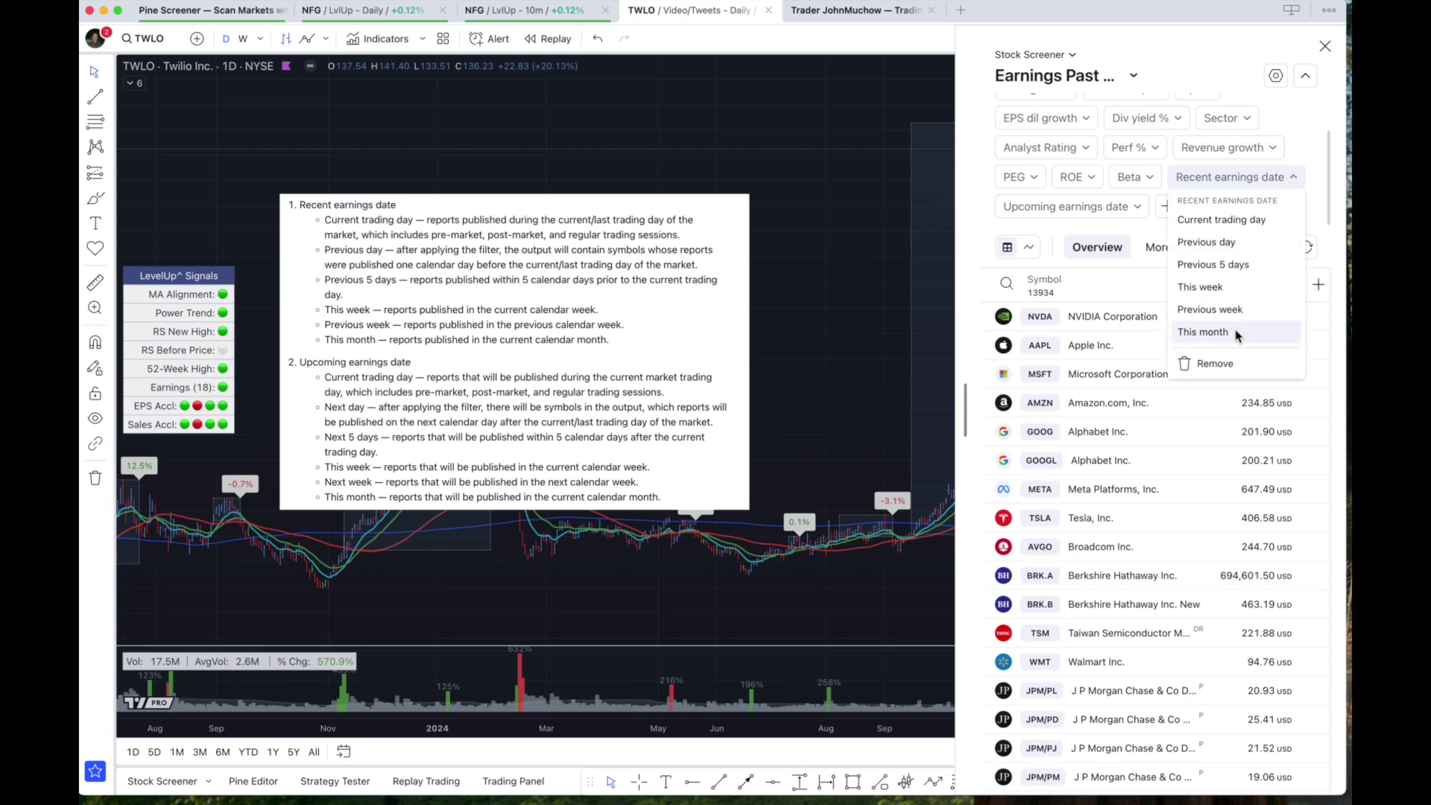
click(1191, 363)
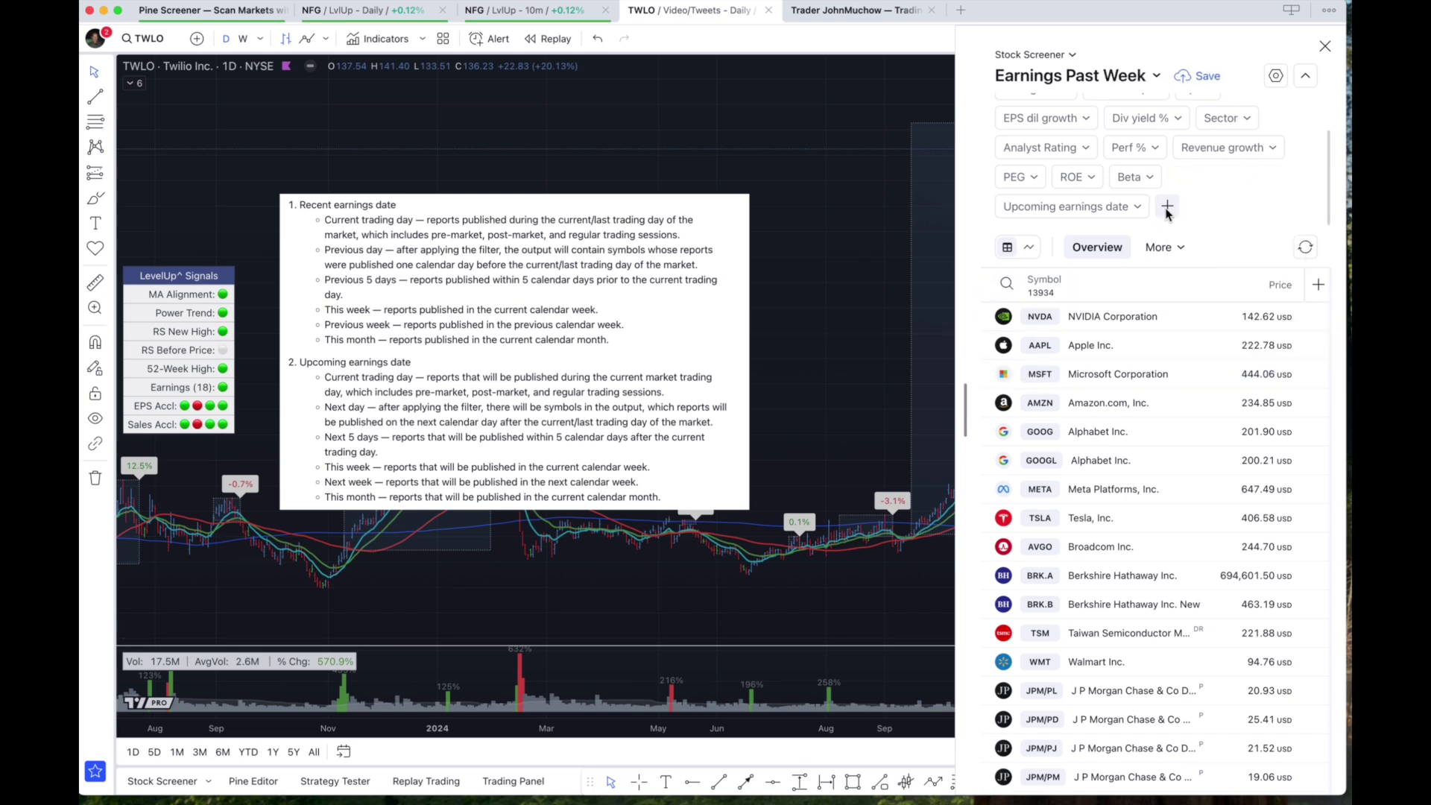
click(1165, 209)
text(Re)
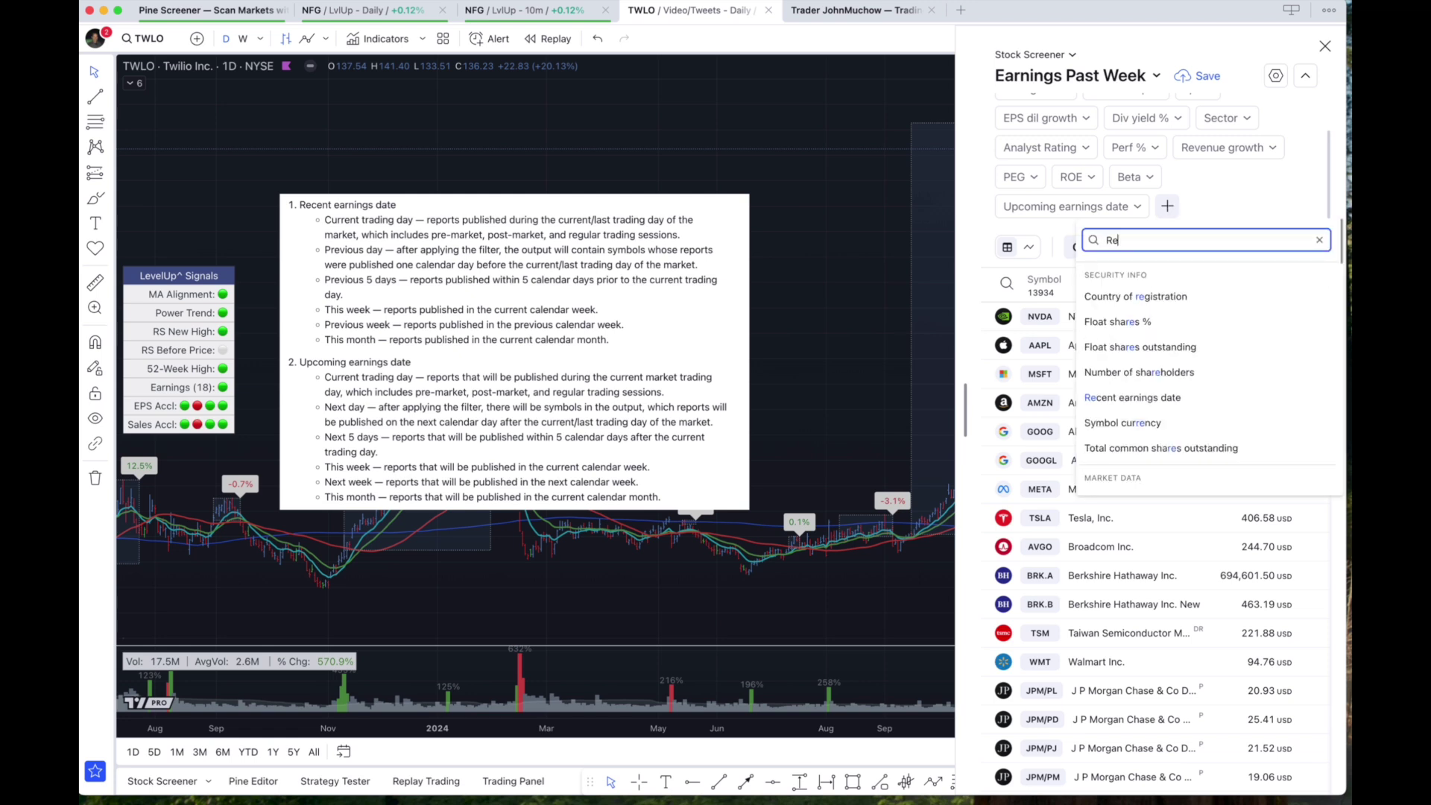
text(cent)
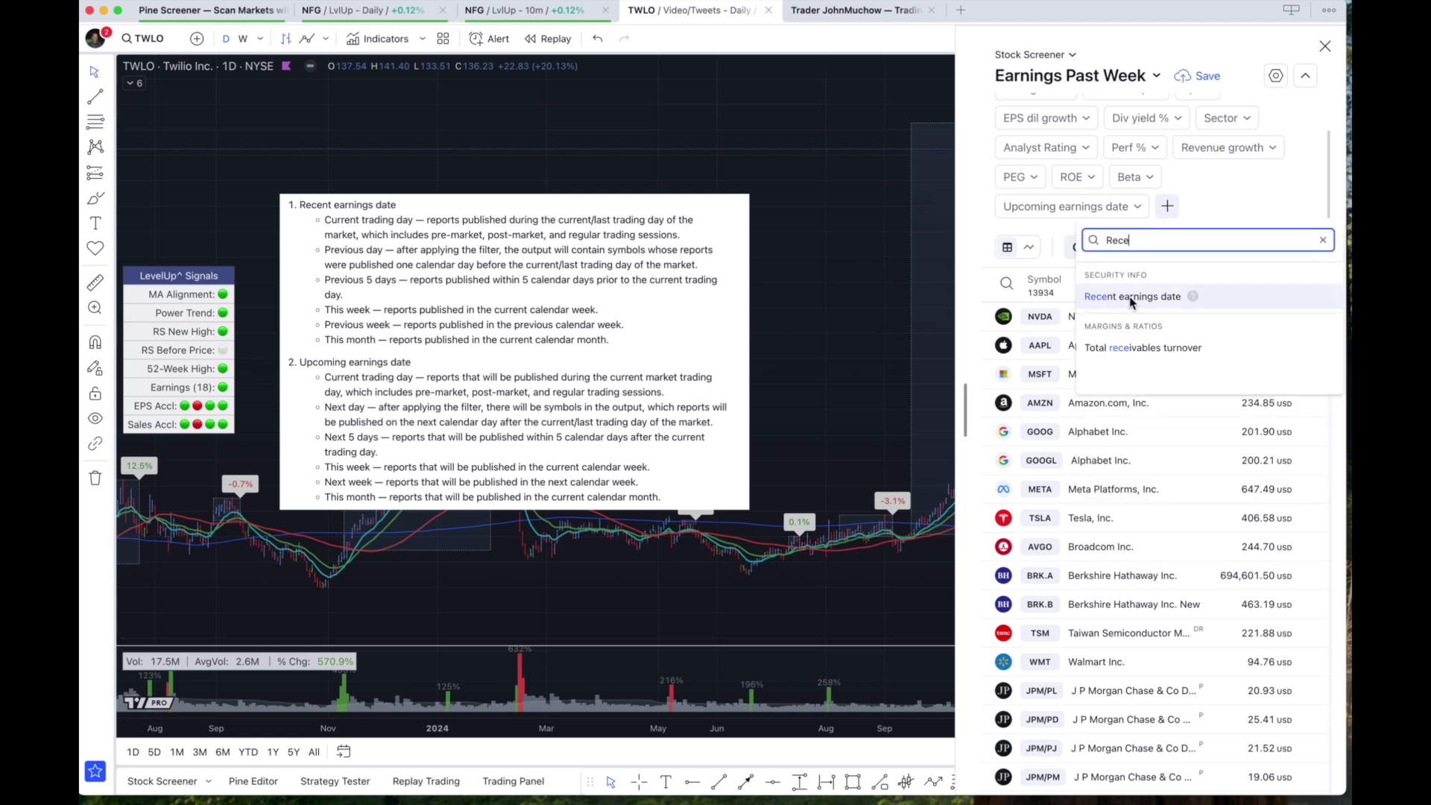
click(1127, 298)
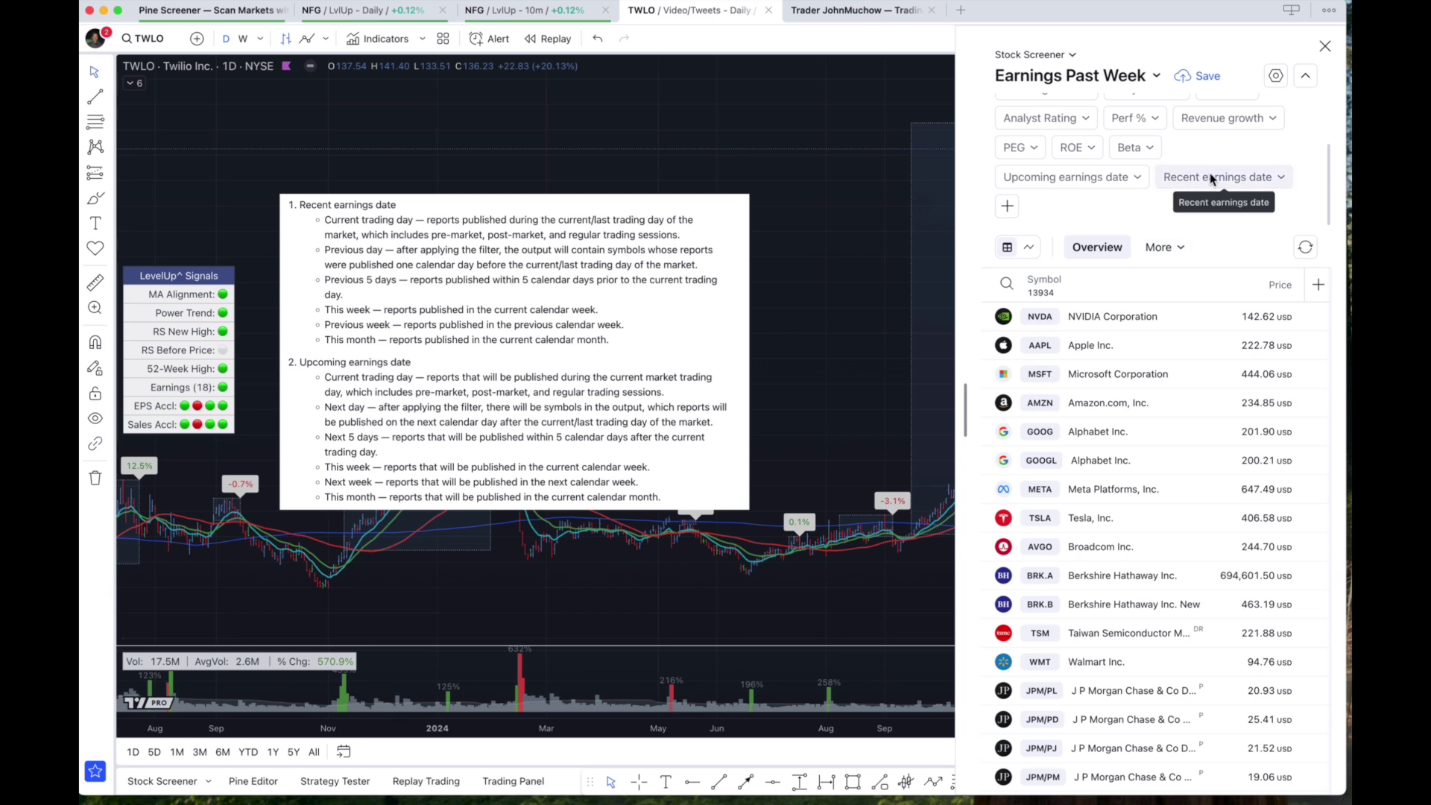
click(1266, 180)
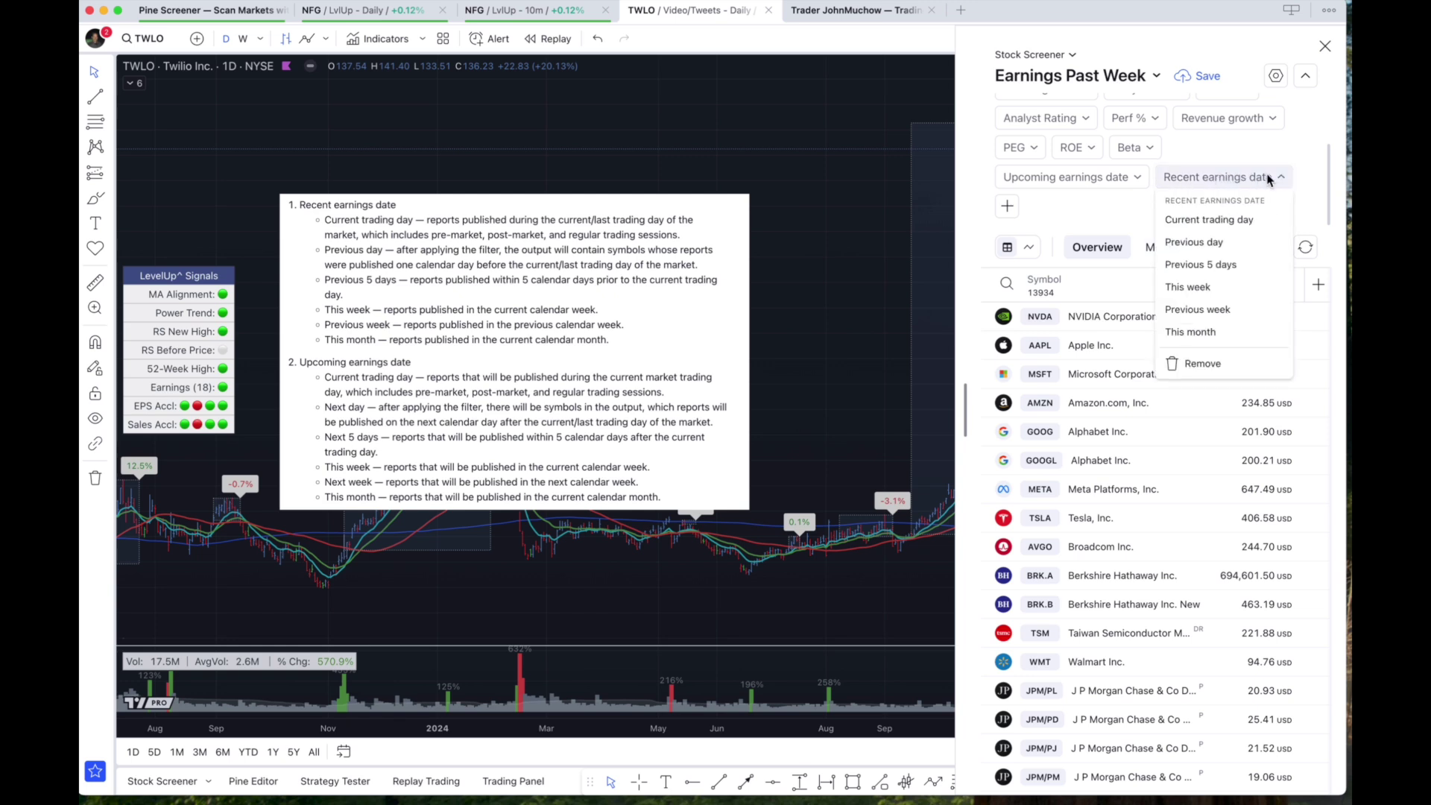
click(1199, 264)
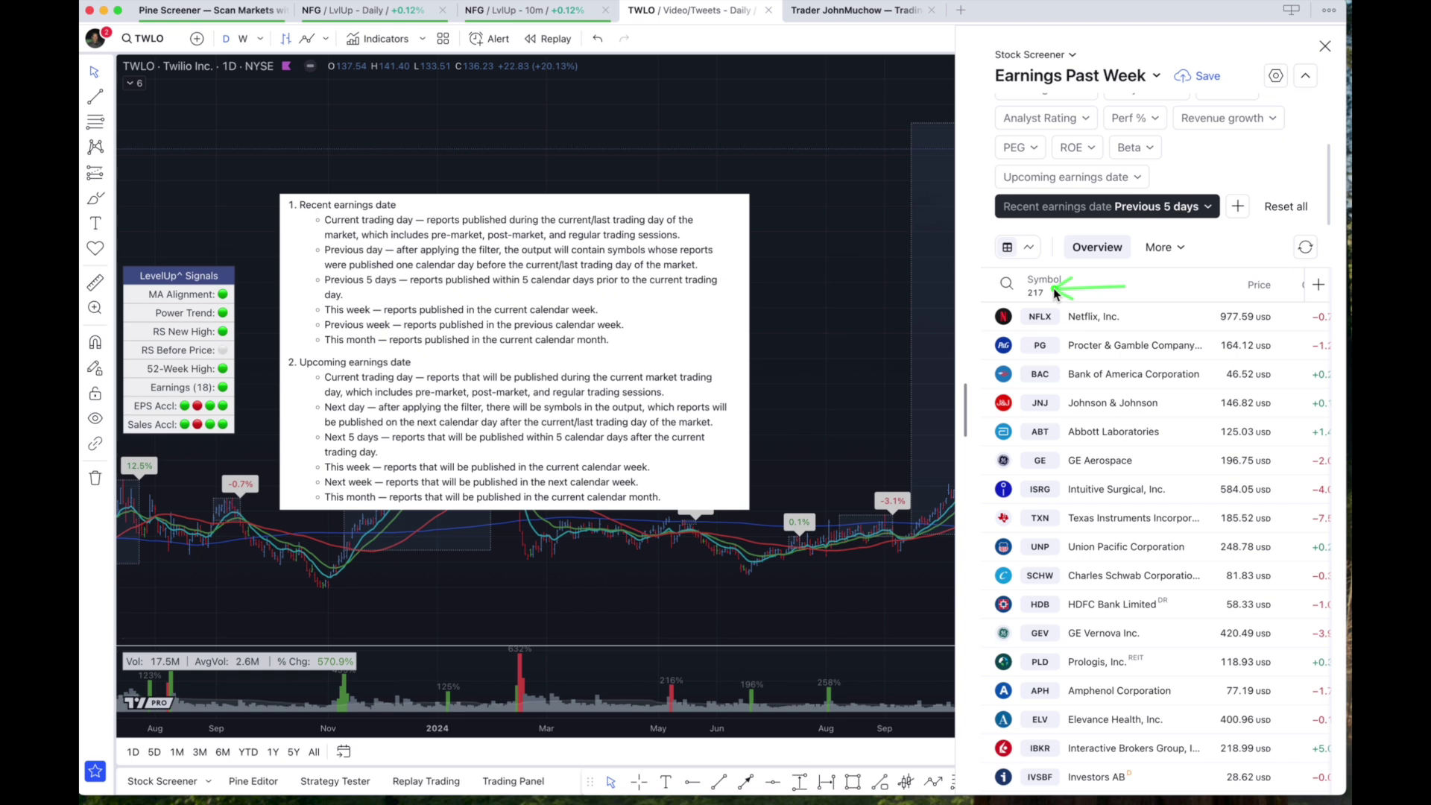
scroll(1202, 167, up, 2)
scroll(1202, 166, up, 1)
Add a manual Price filter of 20 USD or above (160 symbols) and load NFLX on the chart
click(1276, 107)
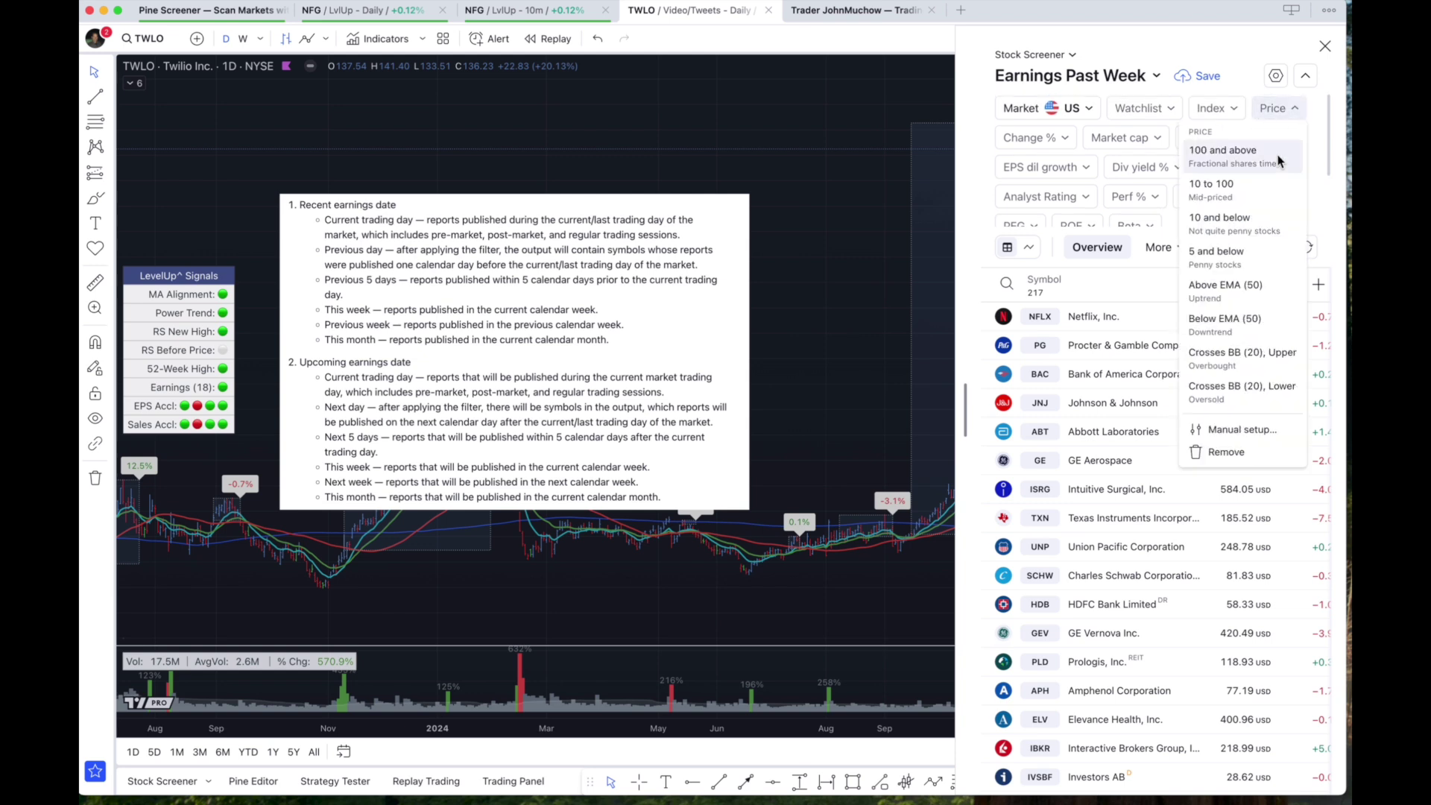
click(1230, 430)
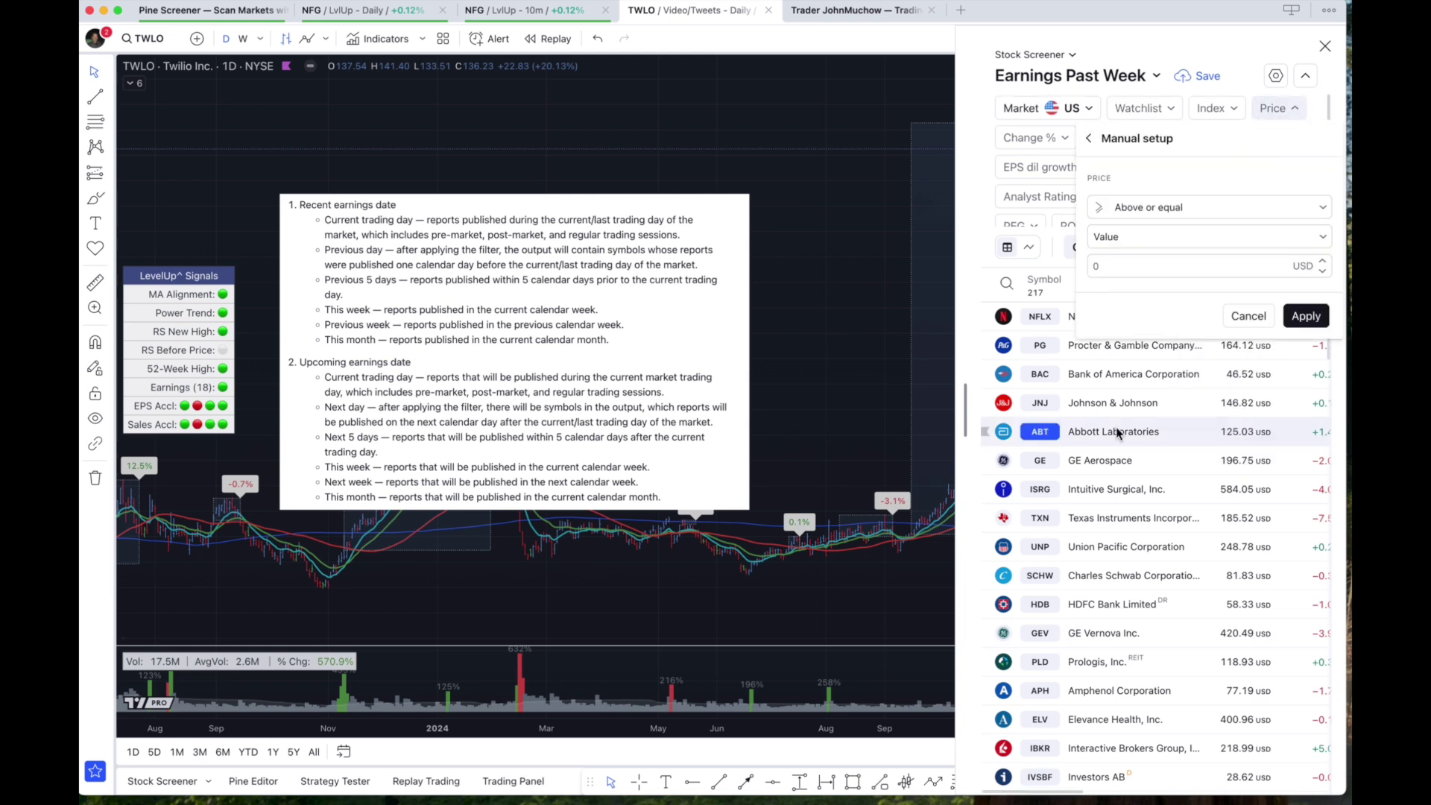
click(1130, 265)
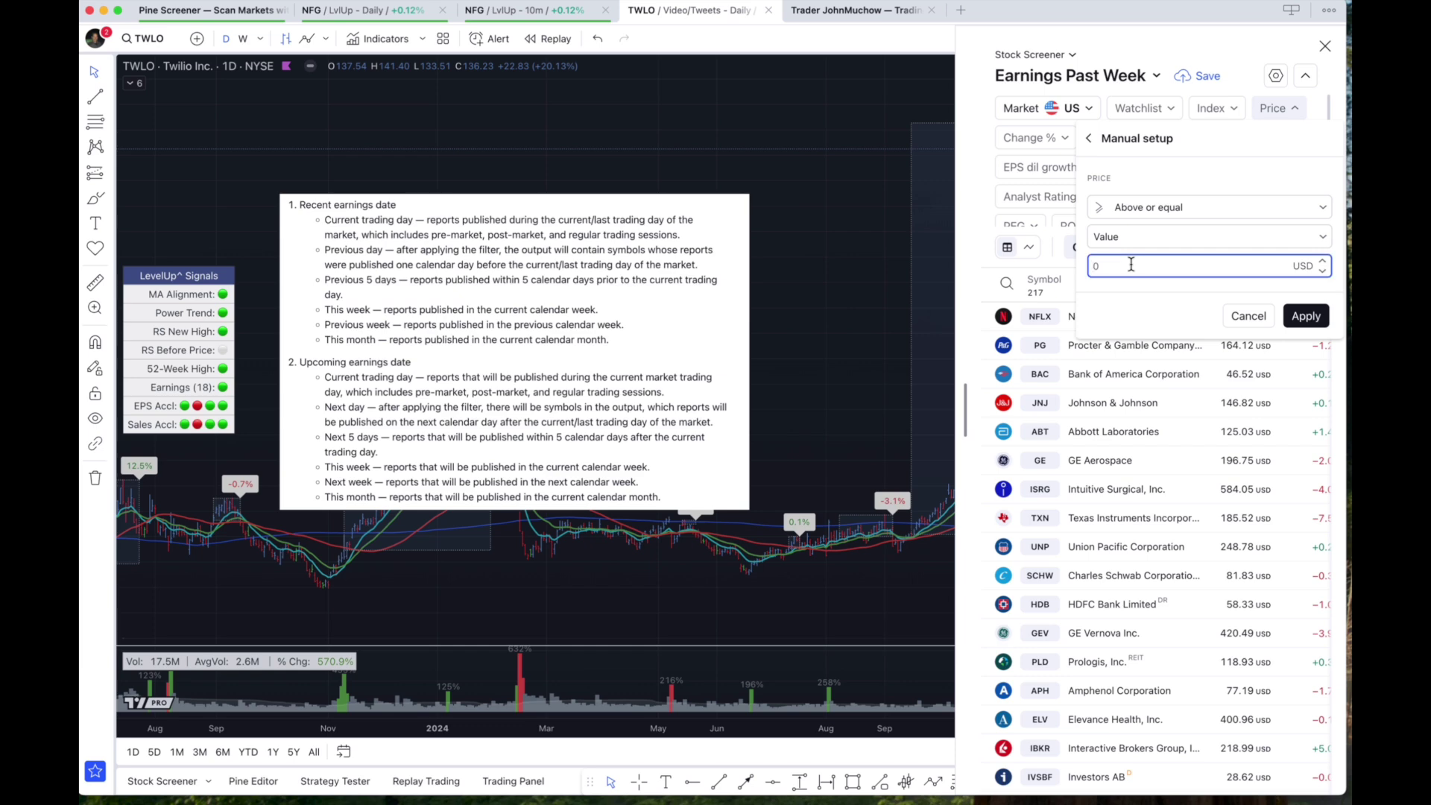
text(20)
click(1306, 315)
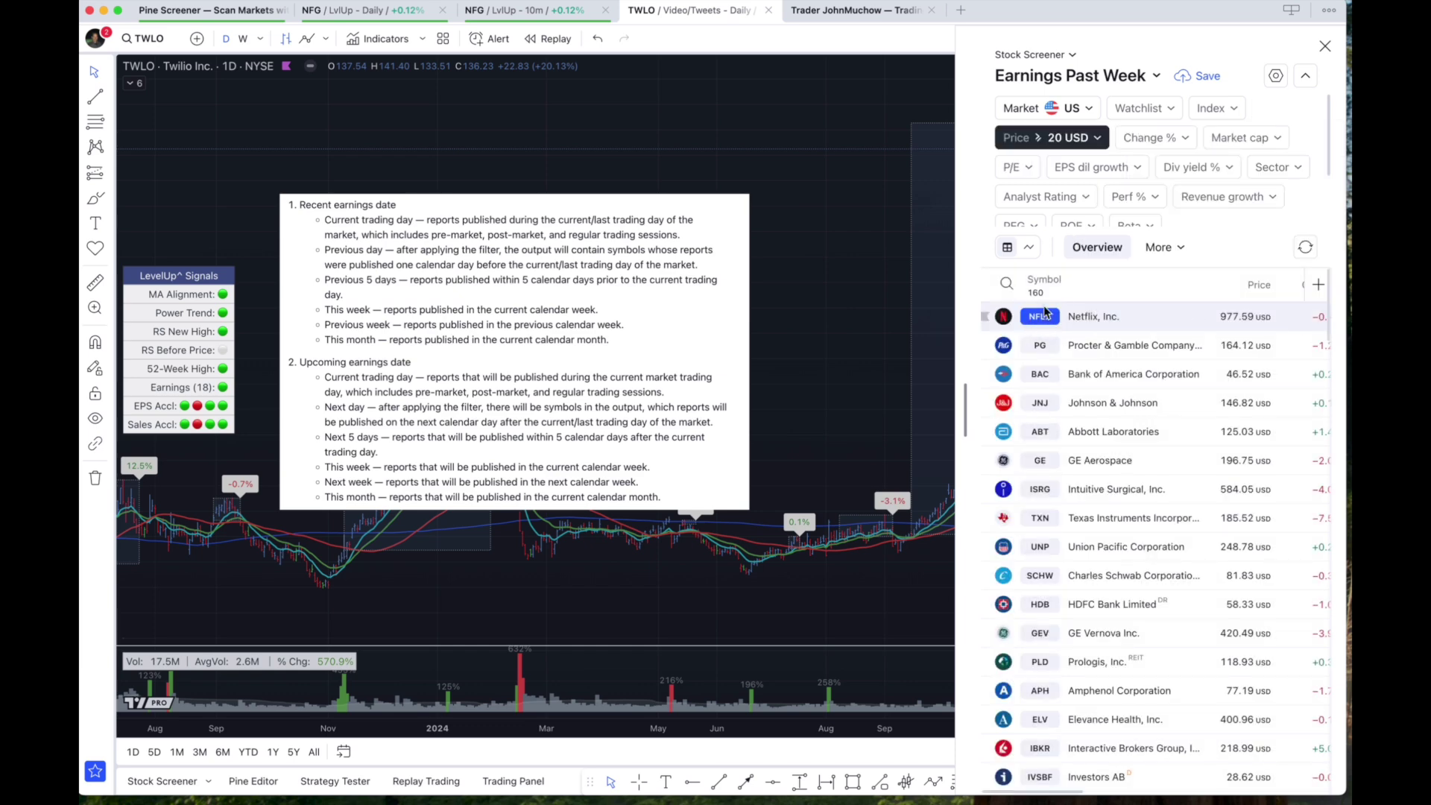
drag(1118, 287, 1053, 296)
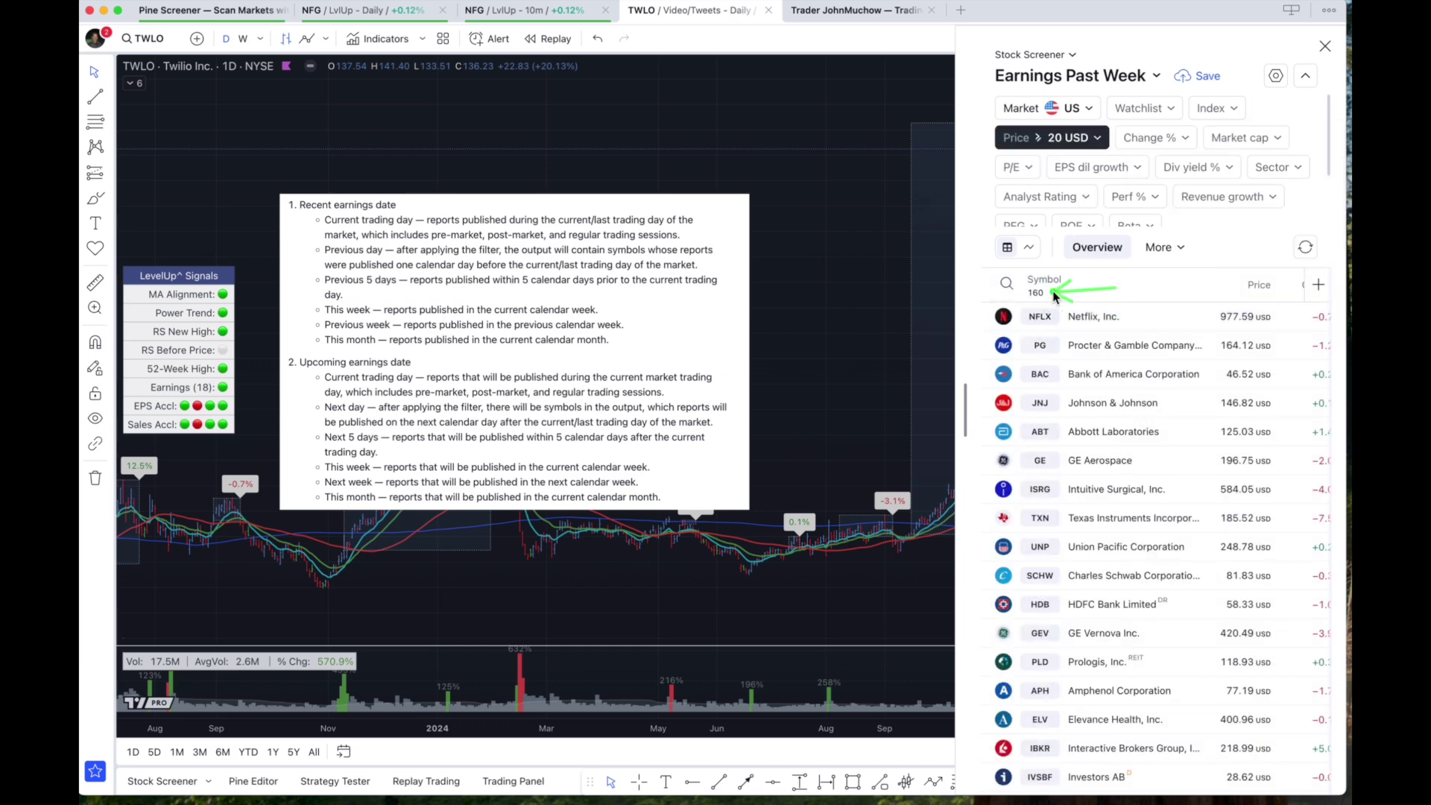
click(1096, 318)
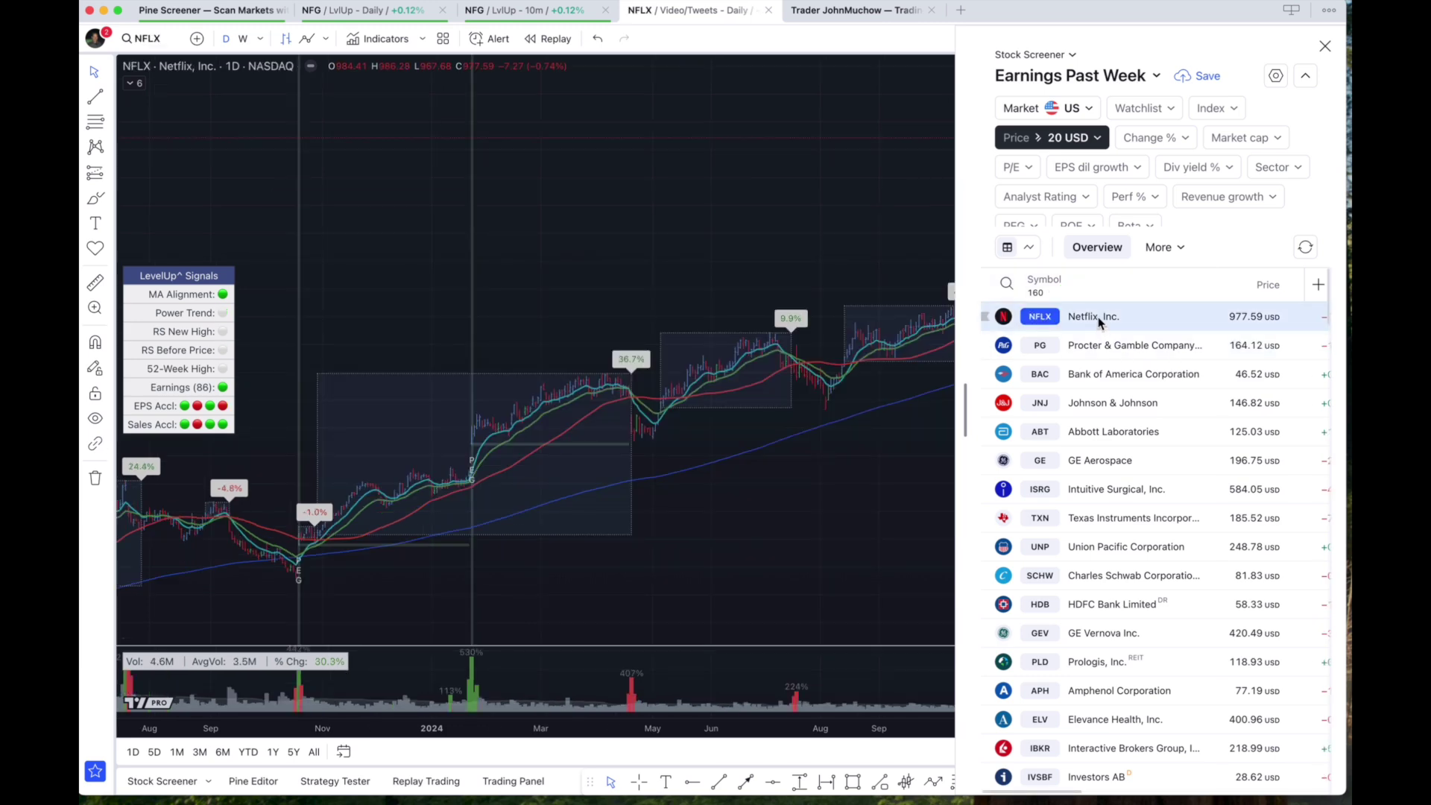
scroll(1085, 469, down, 5)
scroll(1086, 505, down, 5)
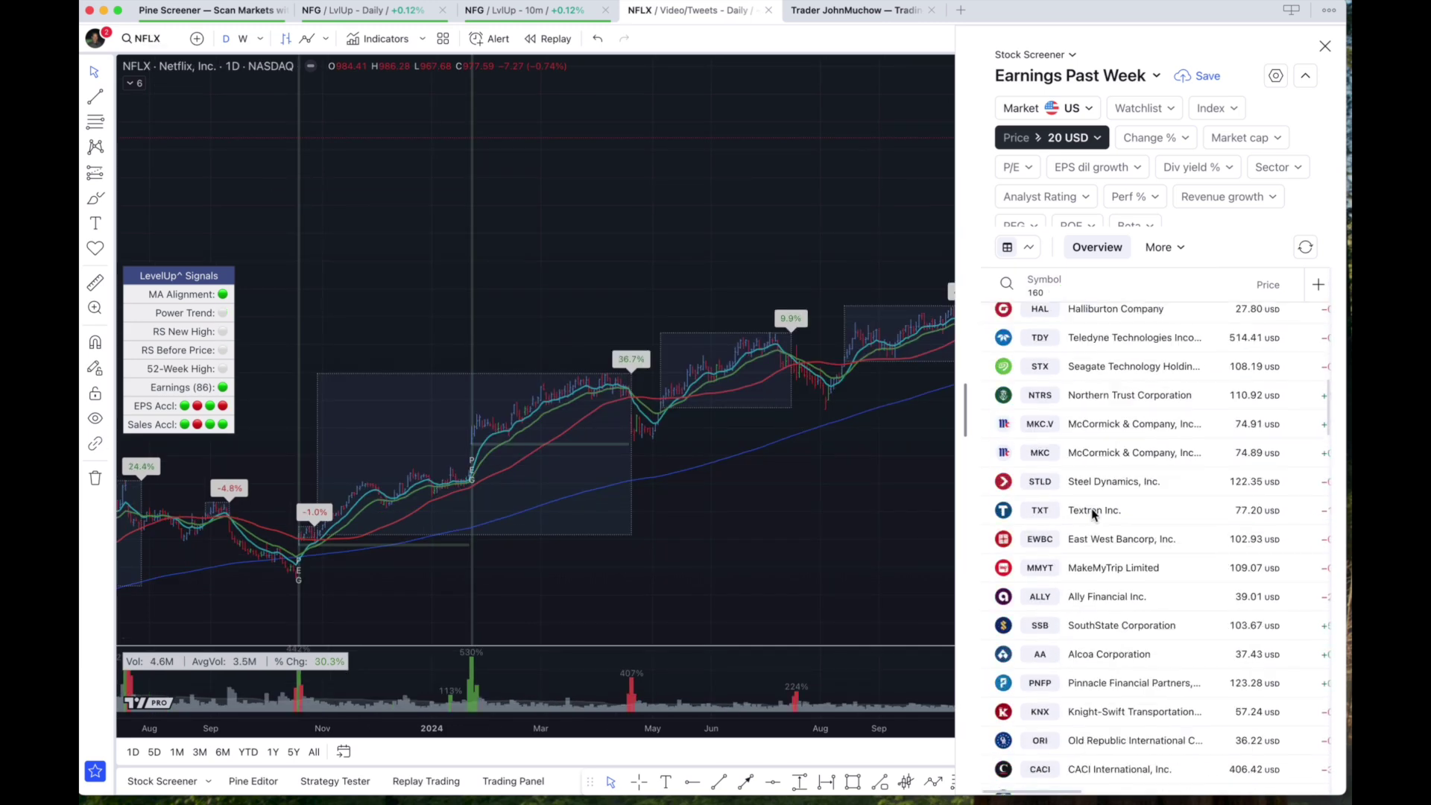
scroll(1093, 512, down, 5)
scroll(1092, 512, down, 5)
scroll(1092, 513, down, 5)
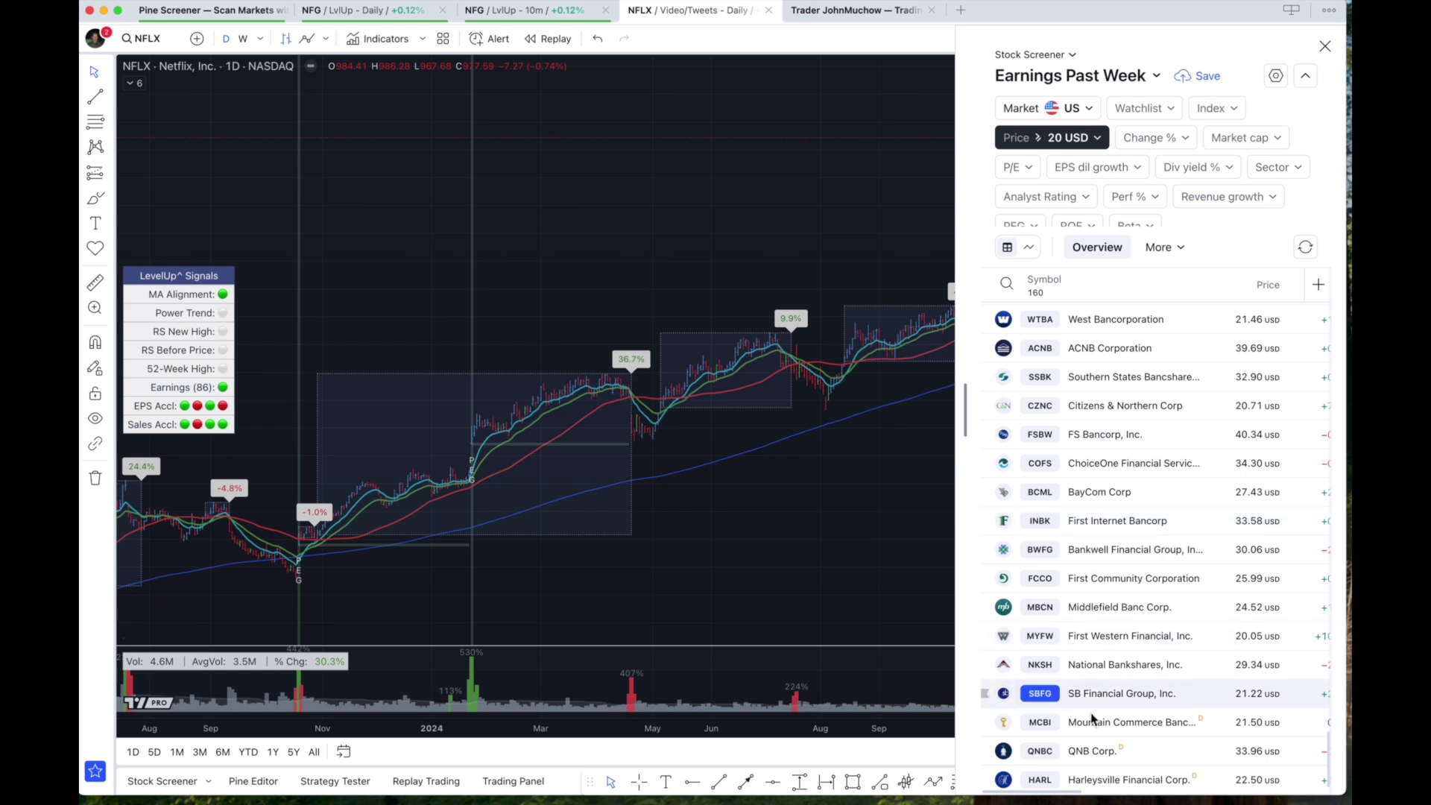
Select all 160 results and send them to a new watchlist named 'Earnings Past Week'
key(super+a)
right_click(1098, 492)
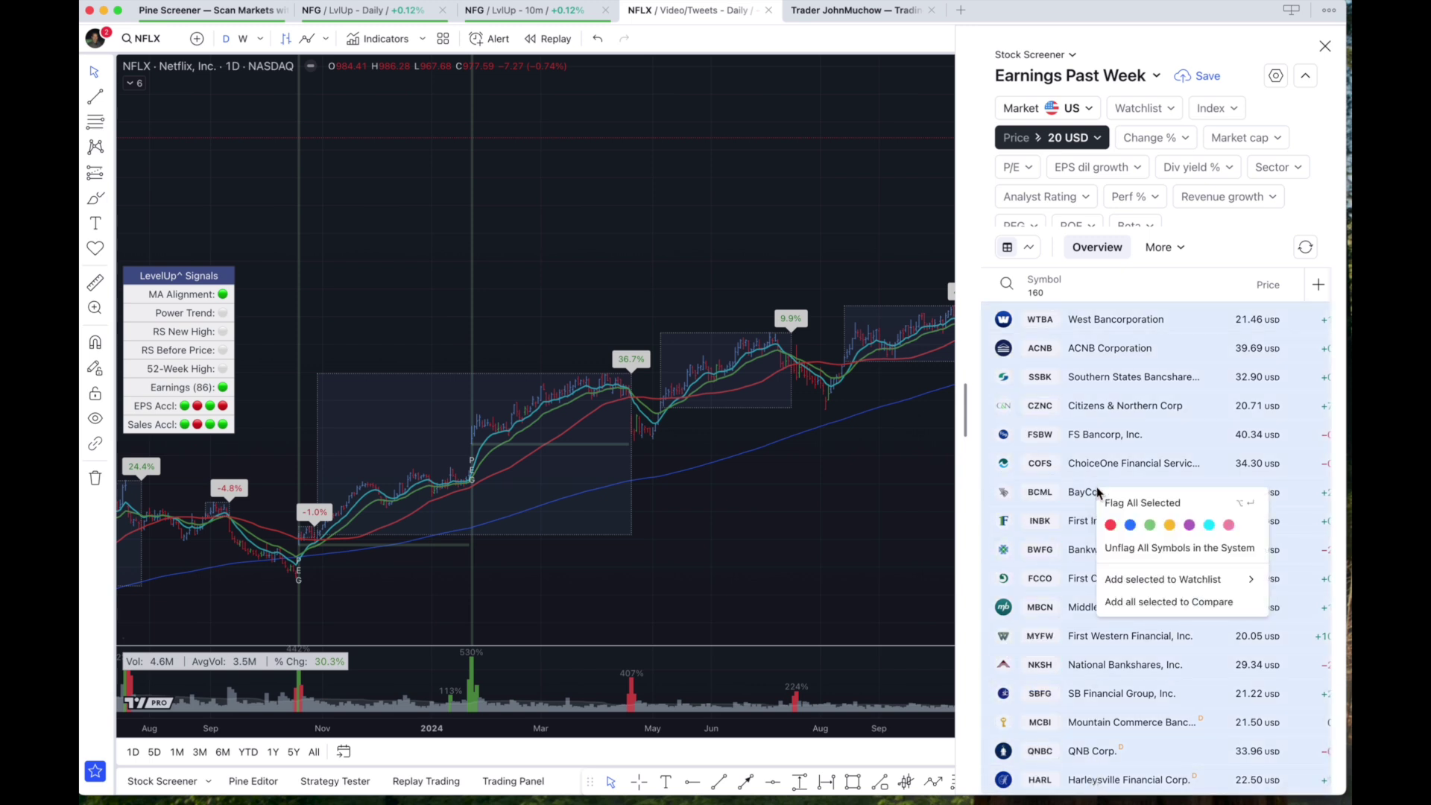
mouse_move(1163, 579)
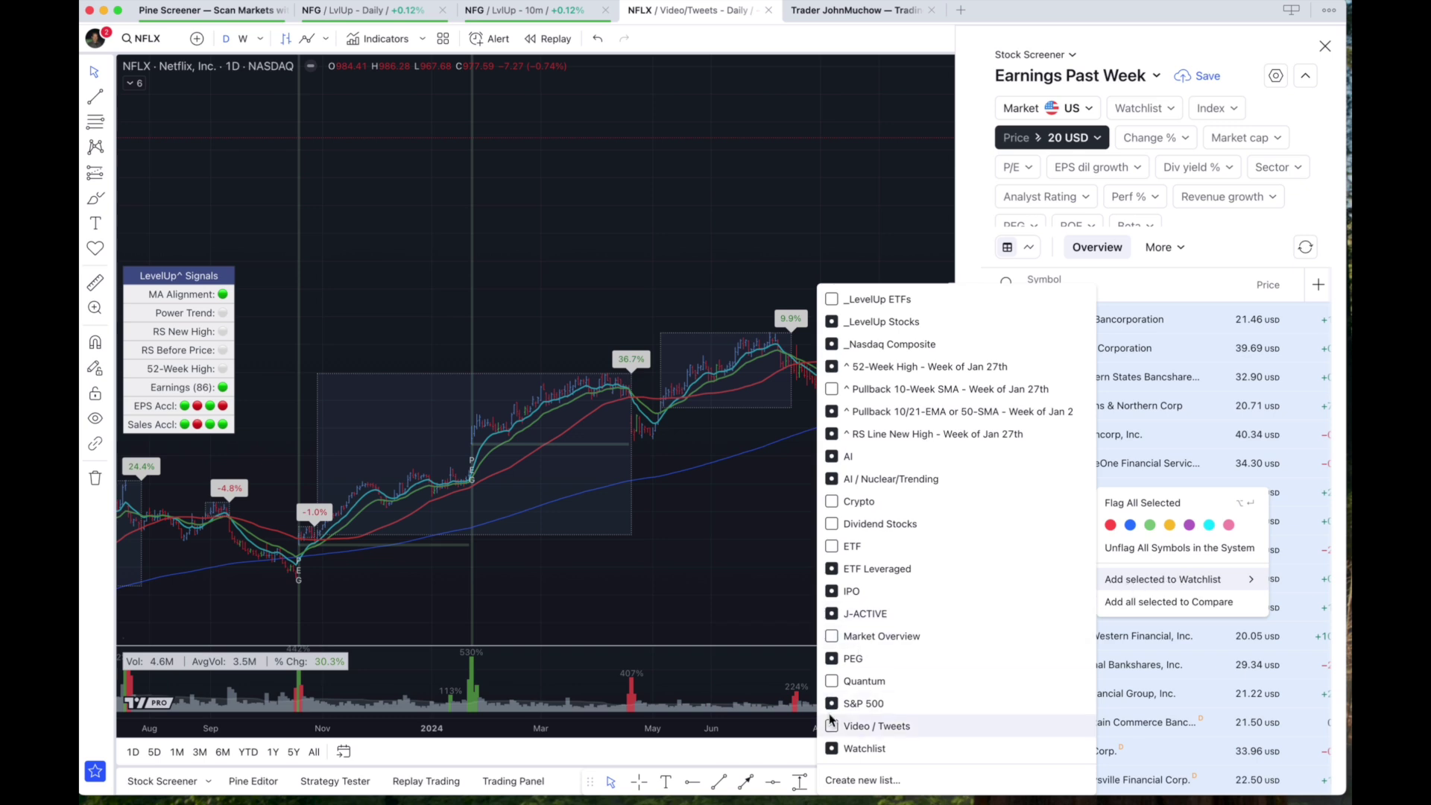
click(847, 780)
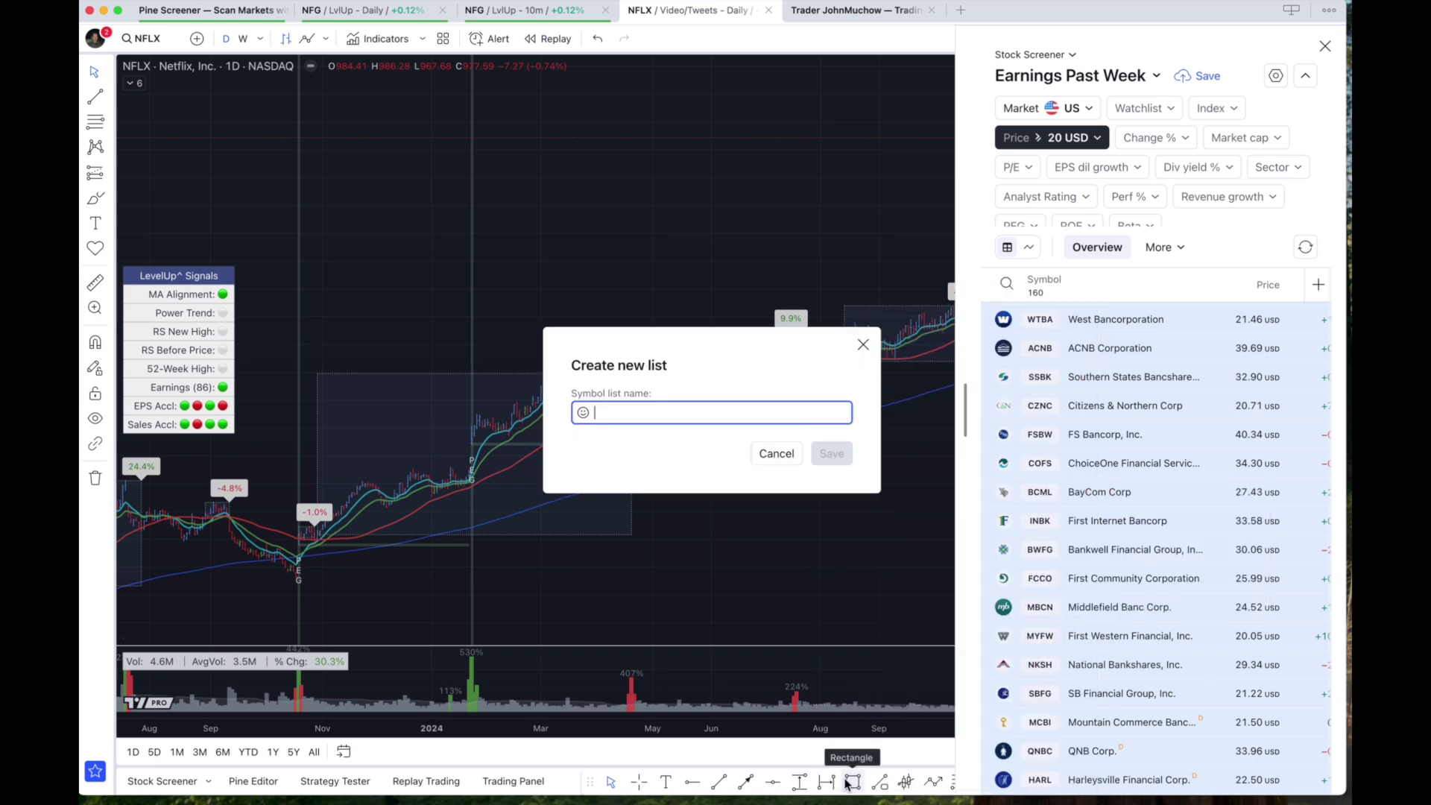
text(Earnings )
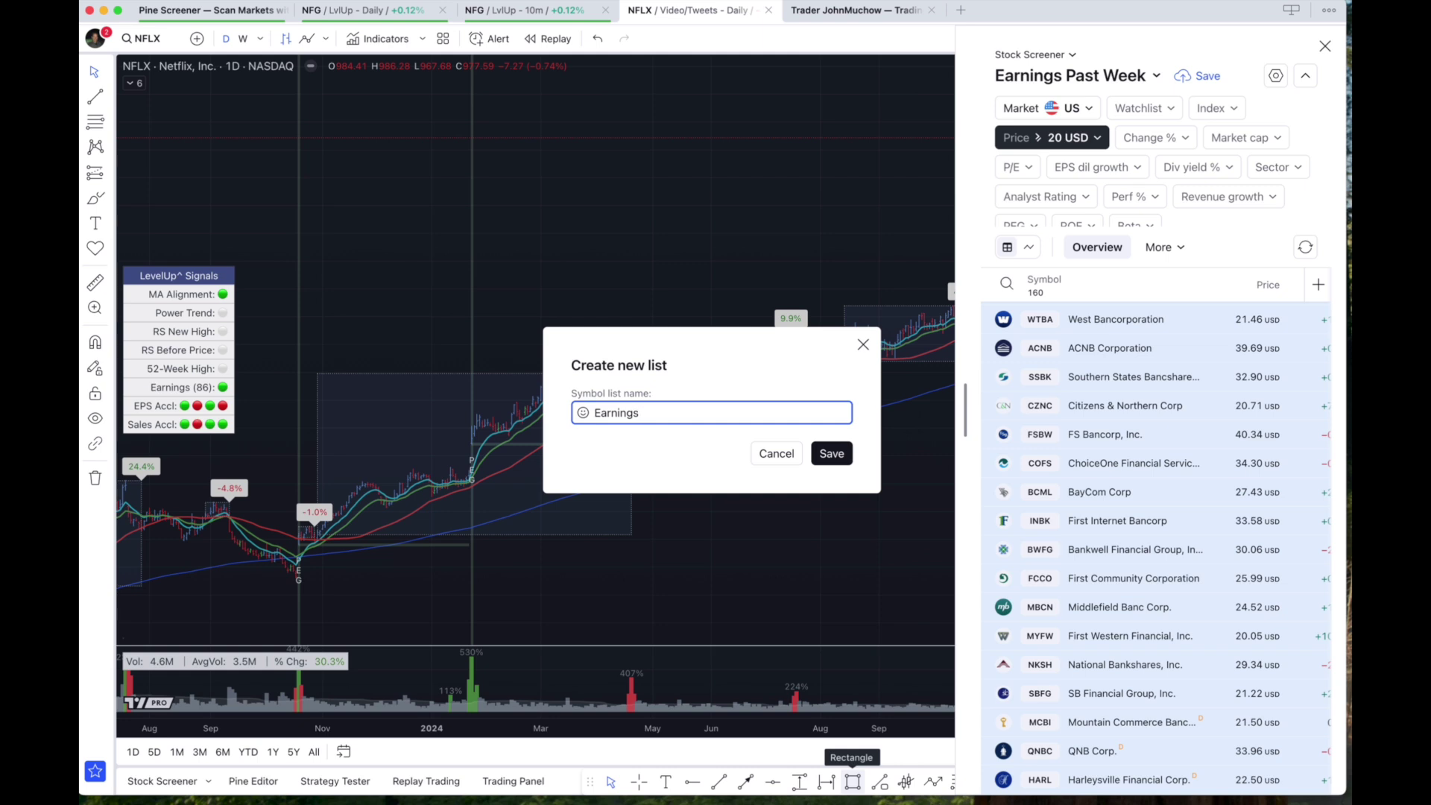
text(P)
text(ast Week)
click(828, 452)
scroll(828, 453, right, 3)
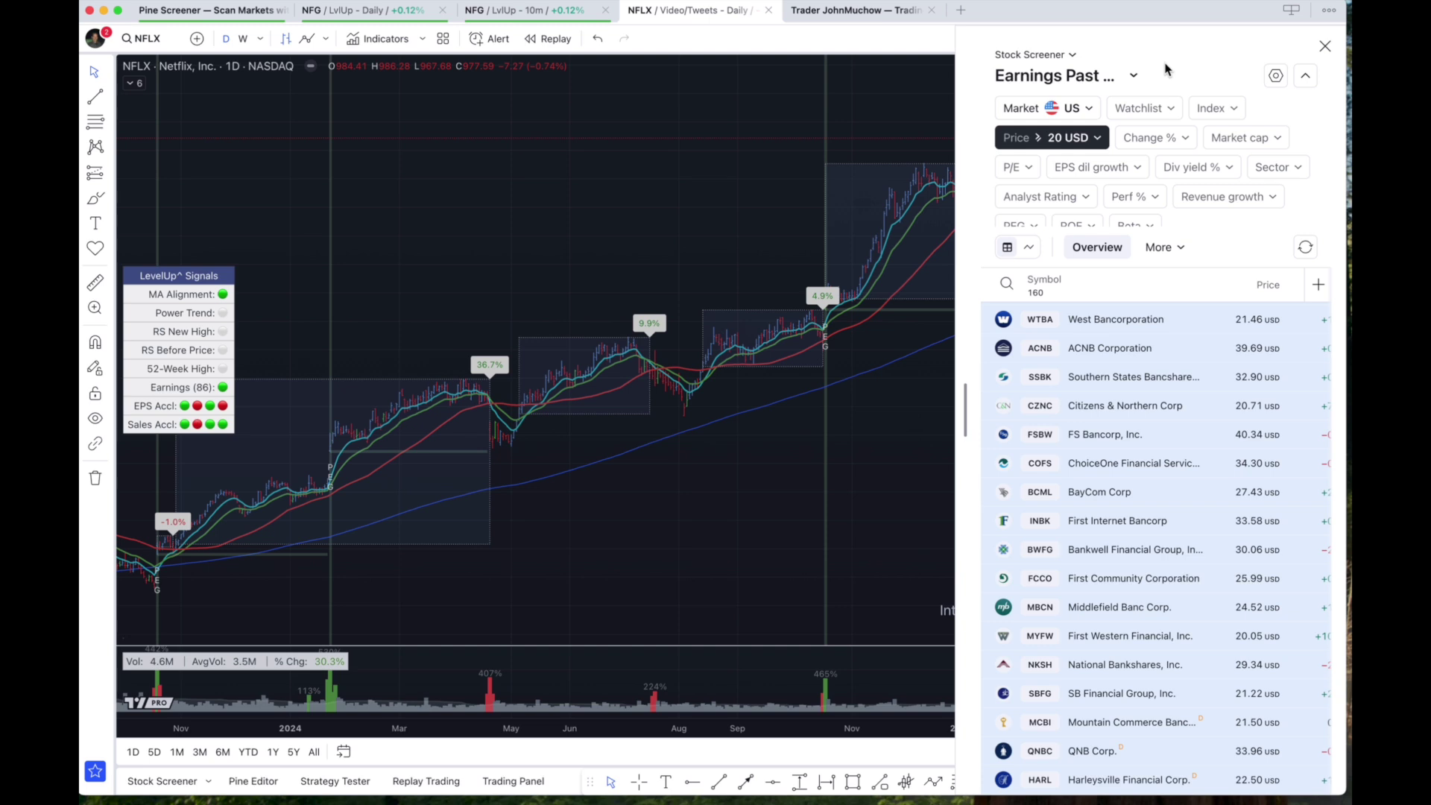
Create a second screener screen named 'Earnings Next Week' from the full symbol list
click(1072, 79)
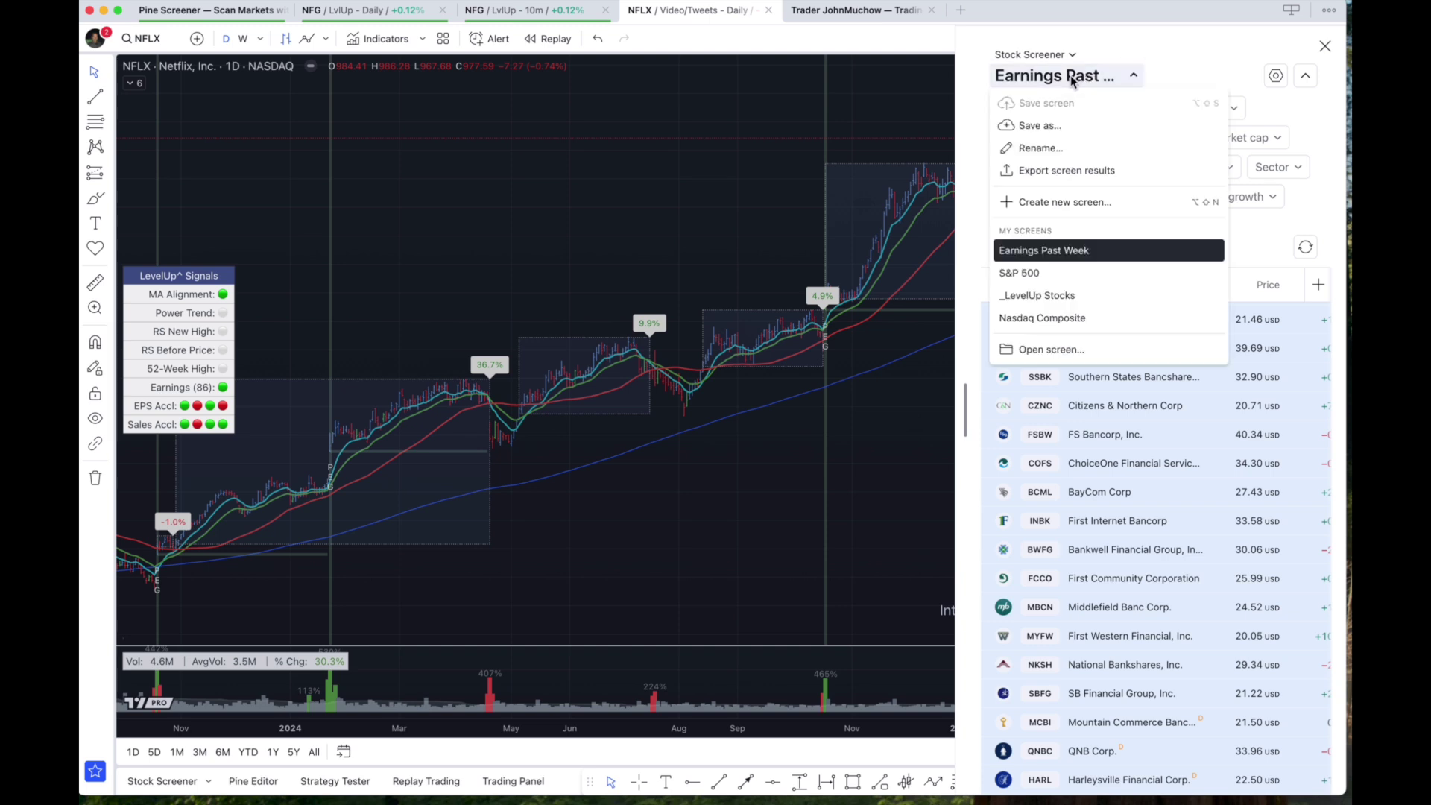
click(1077, 202)
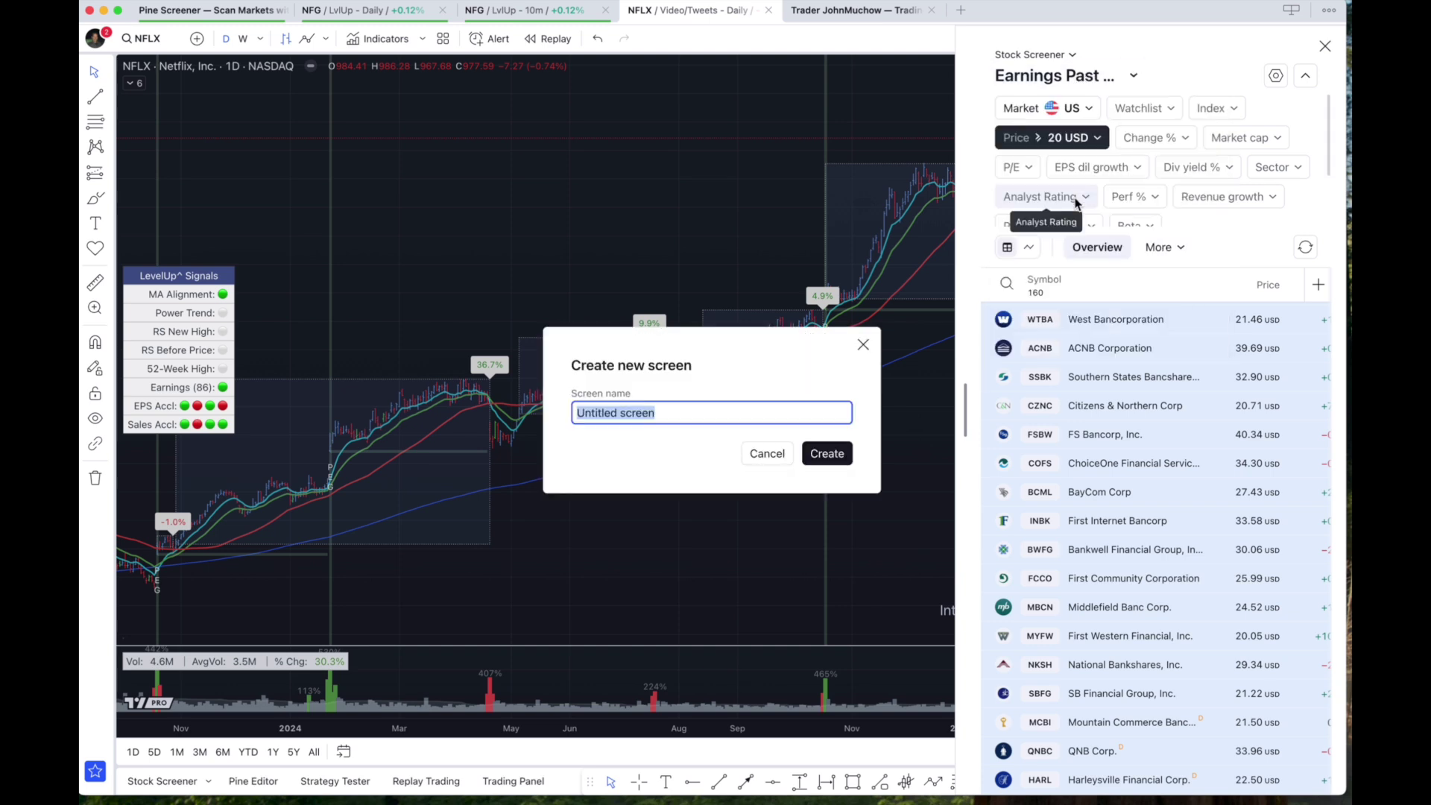
text(Earning)
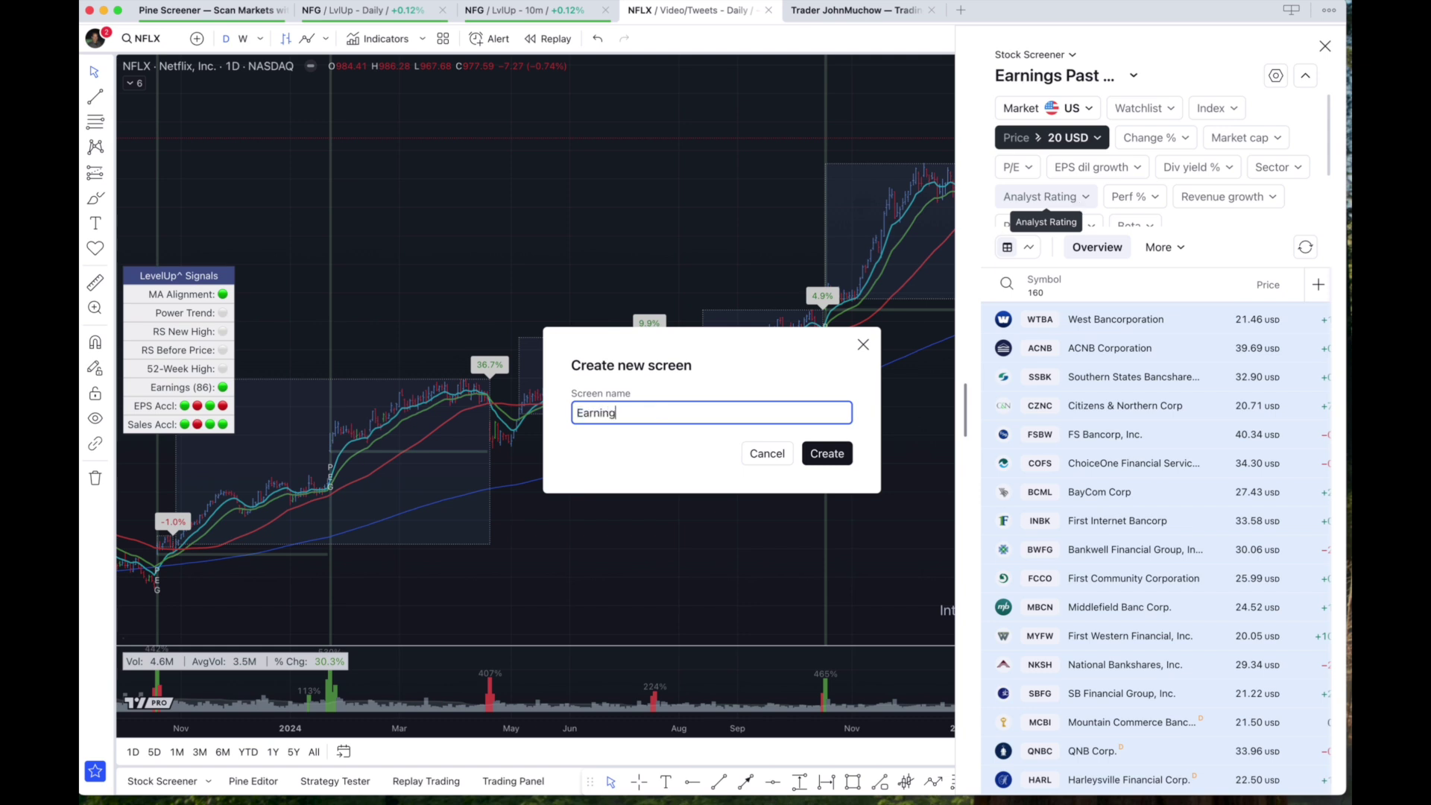
text(s Next W)
text(eek)
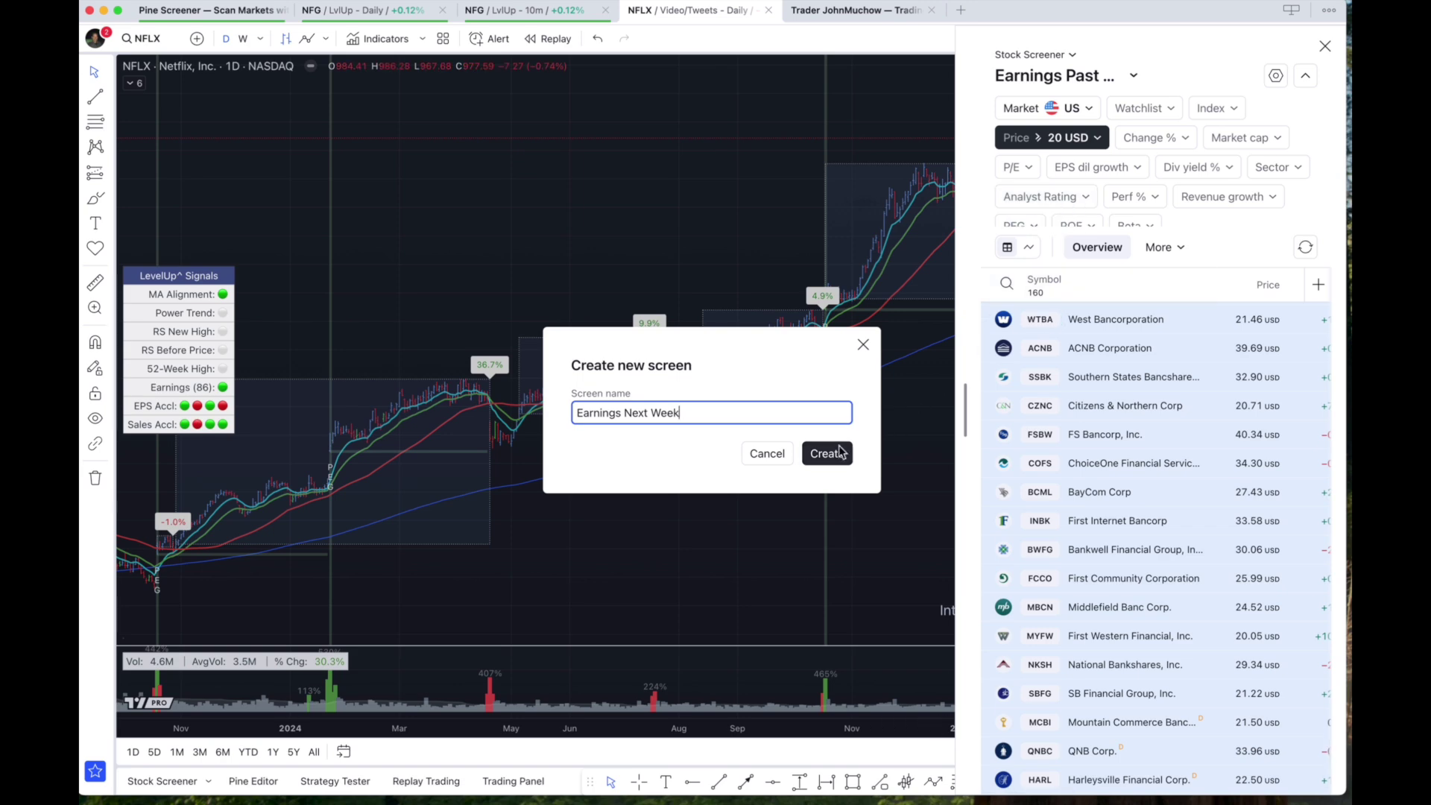
click(826, 453)
scroll(1219, 162, down, 2)
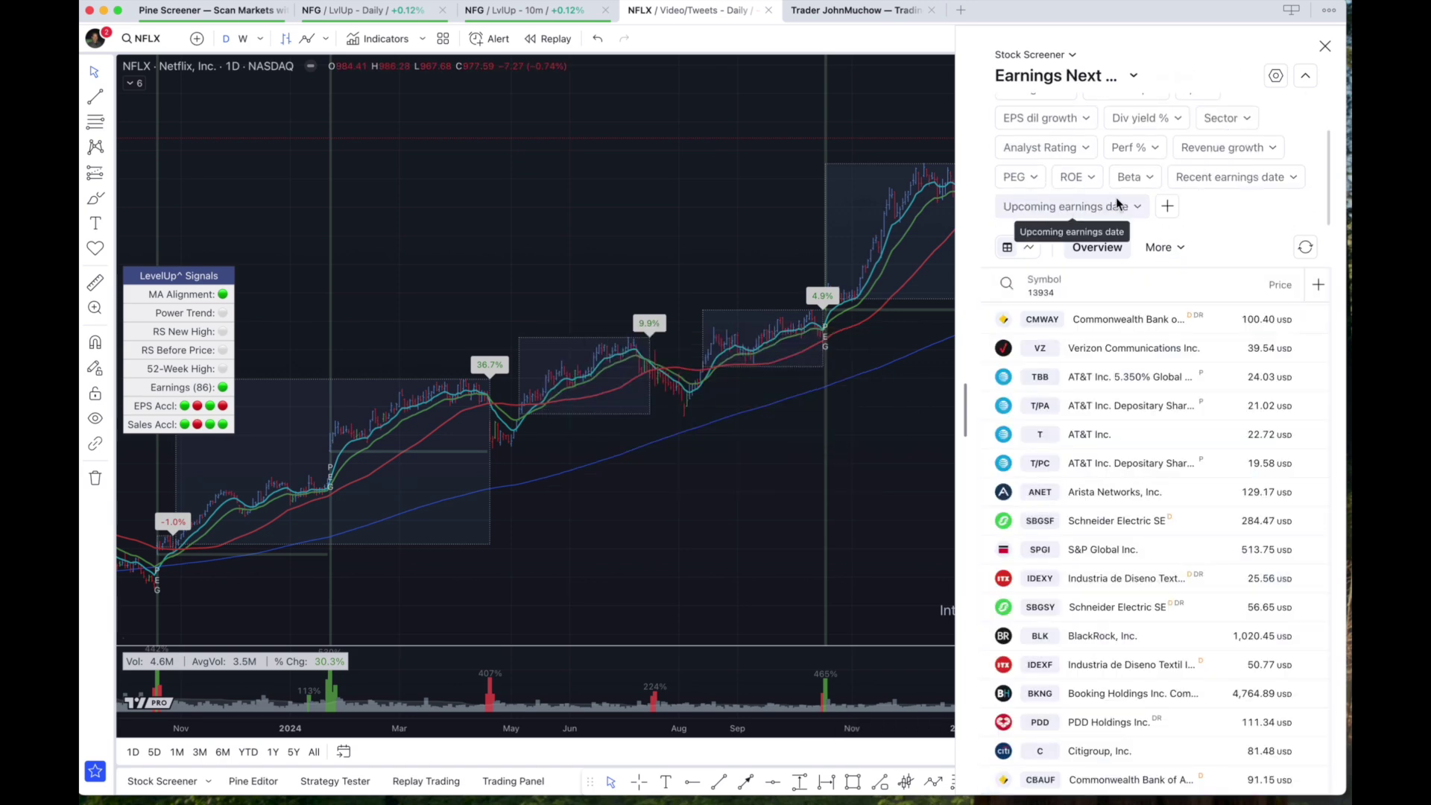
Replace the Upcoming earnings date filter and set it to Next 5 days, leaving 323 symbols
click(1136, 210)
click(1069, 391)
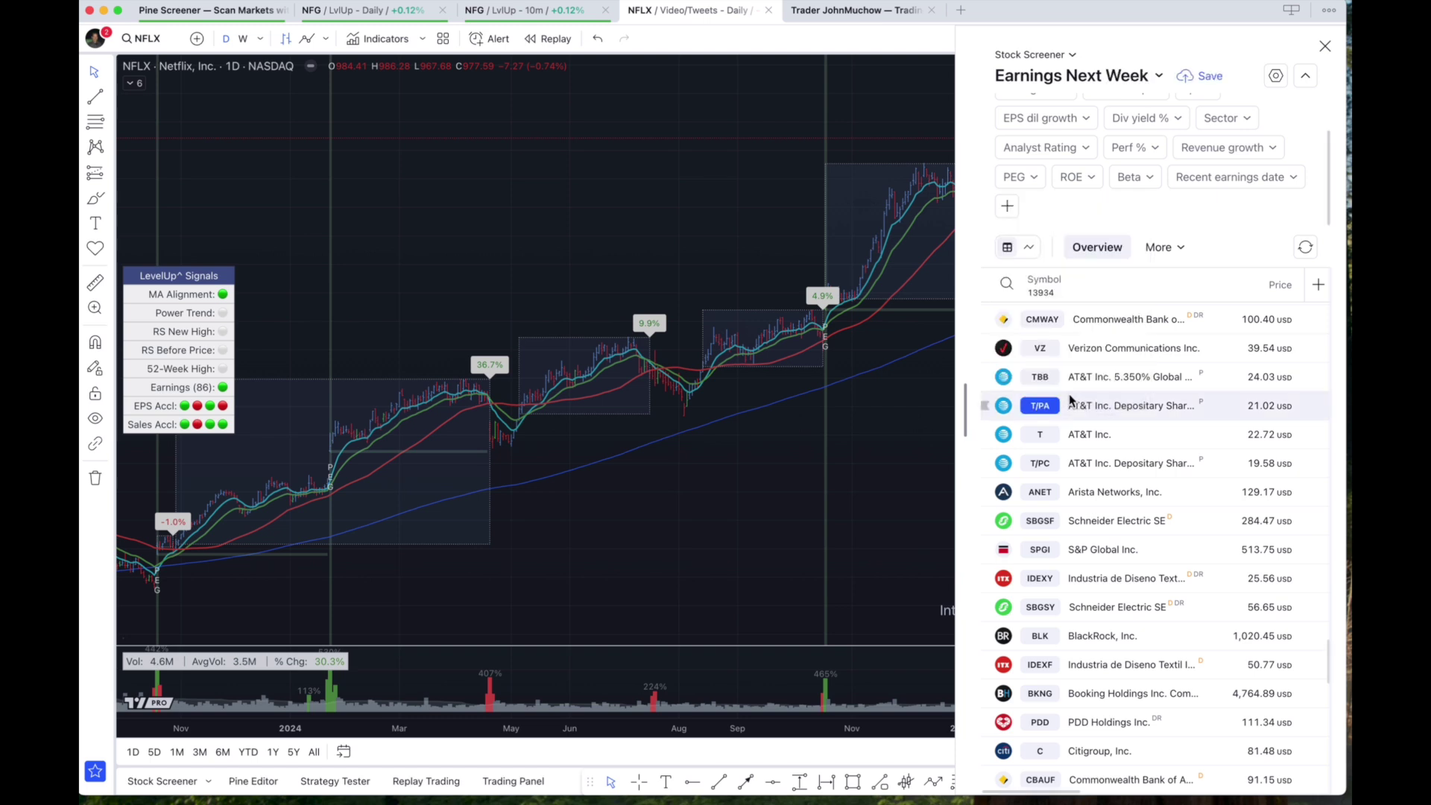
click(1008, 206)
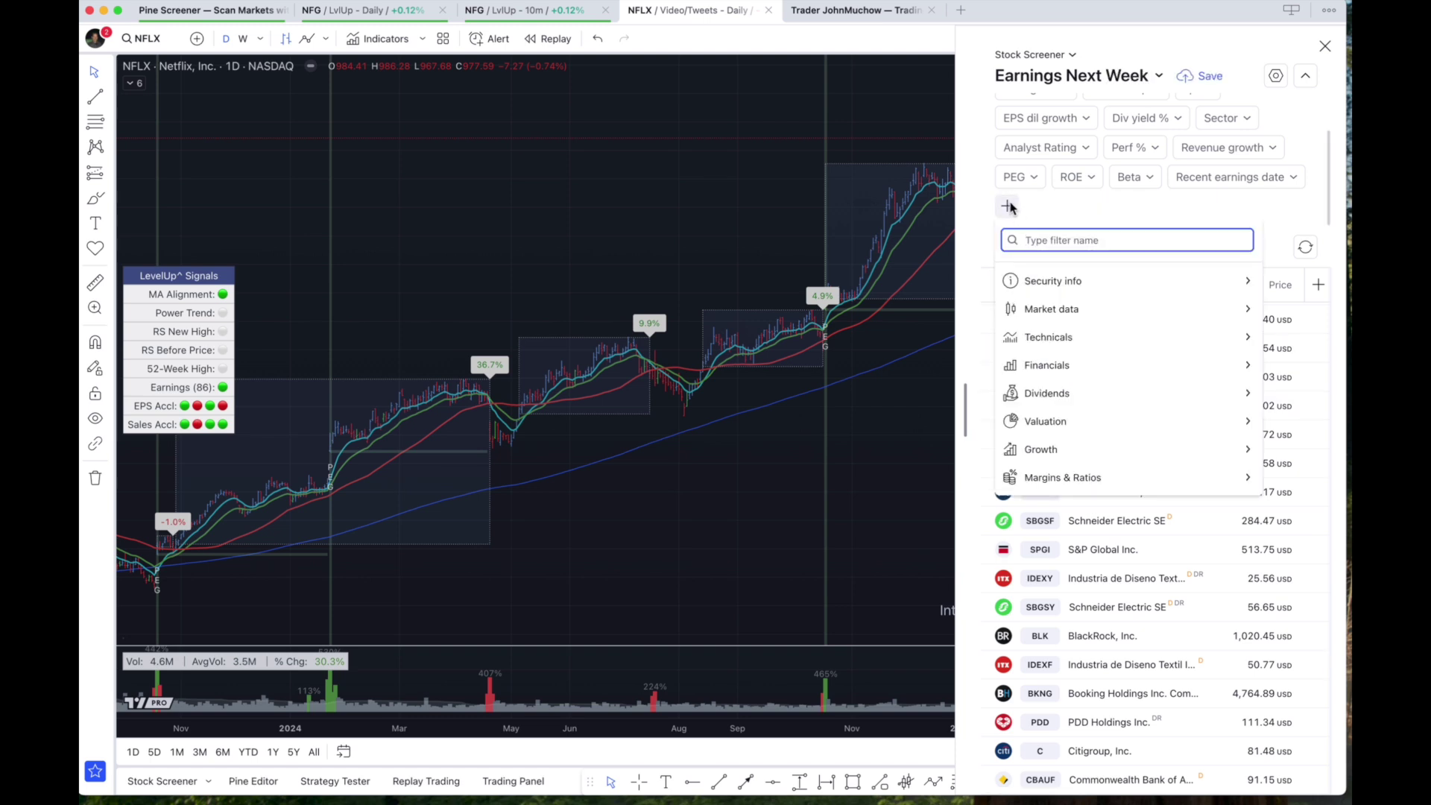
text(a)
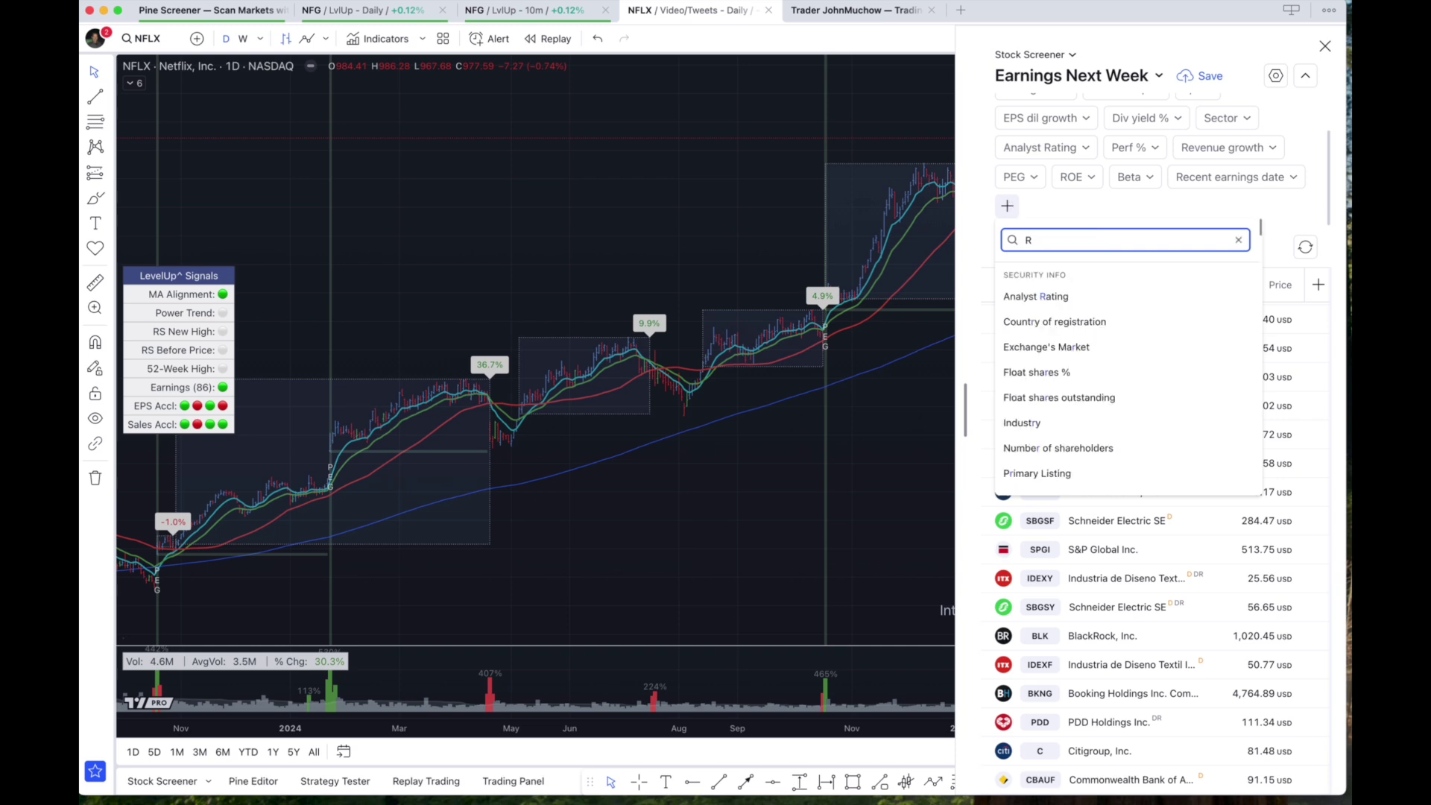
key(BackSpace)
text(Up)
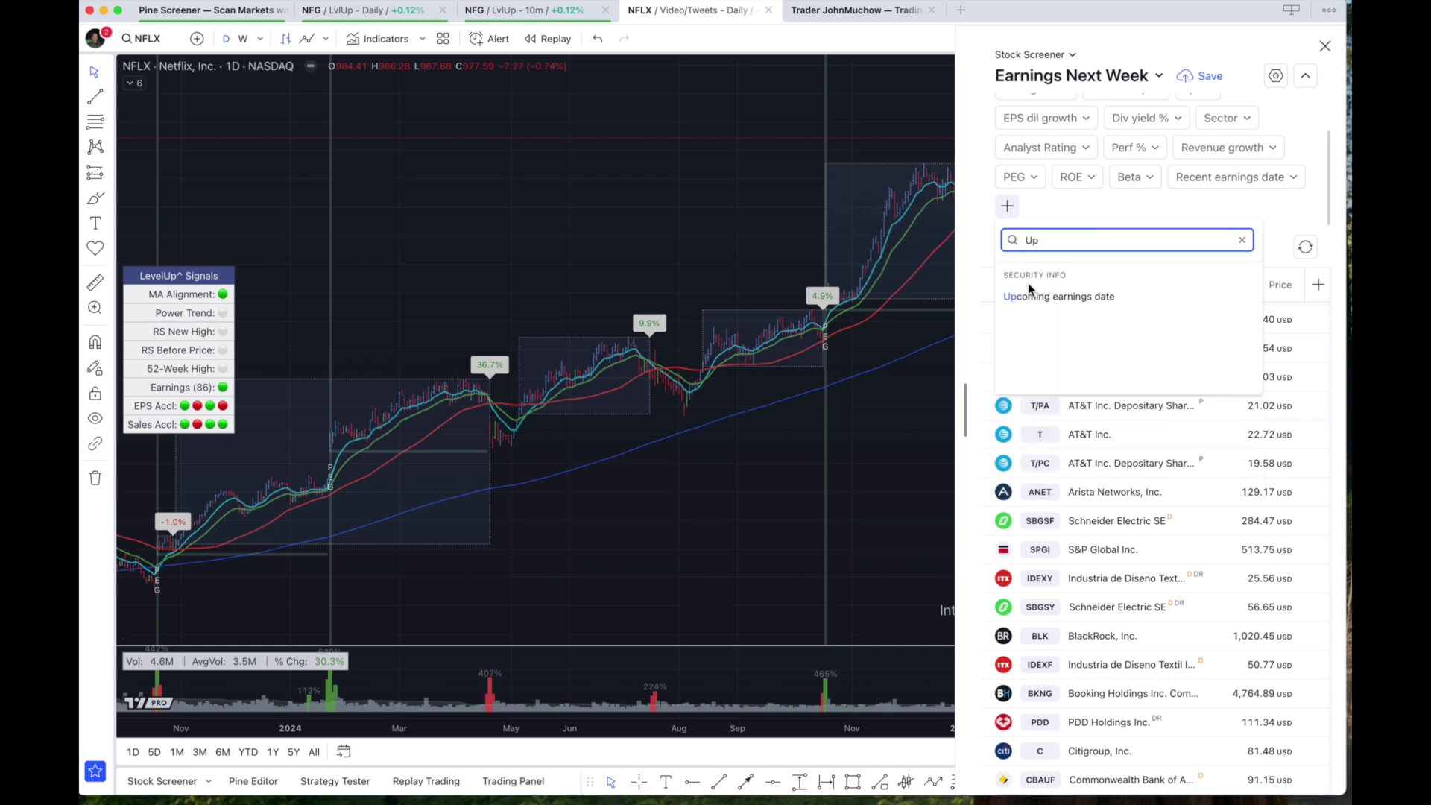
click(1104, 297)
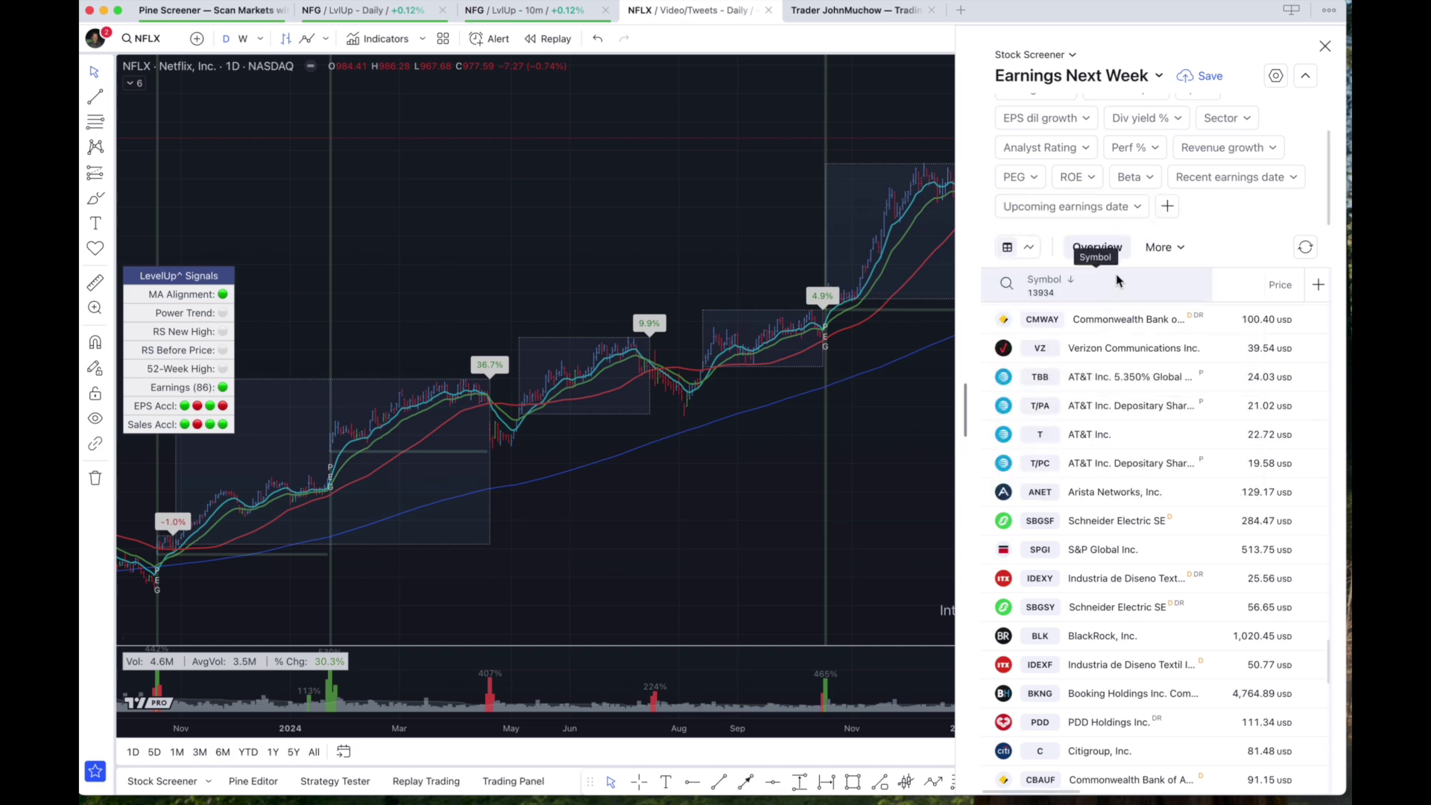
click(1101, 207)
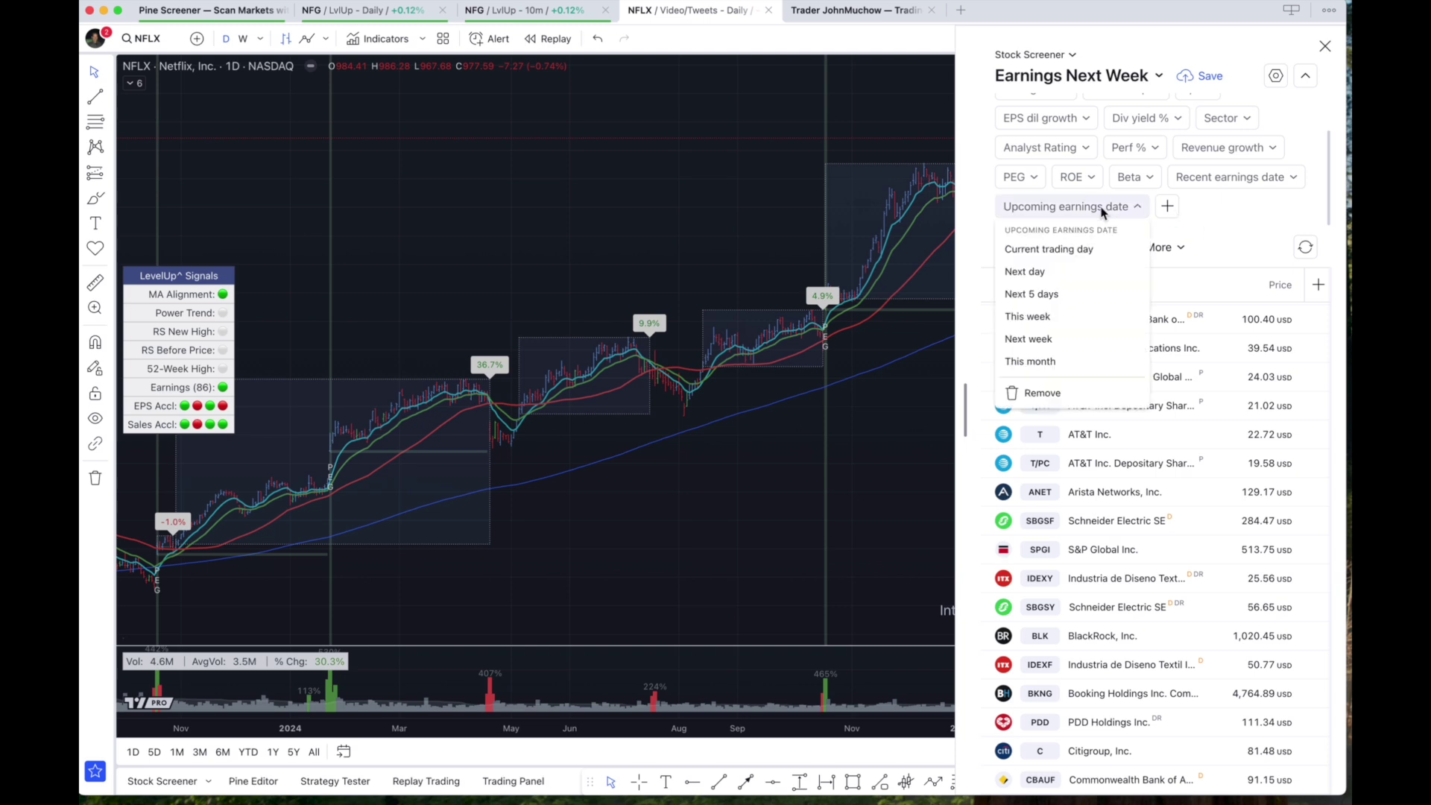
click(1040, 298)
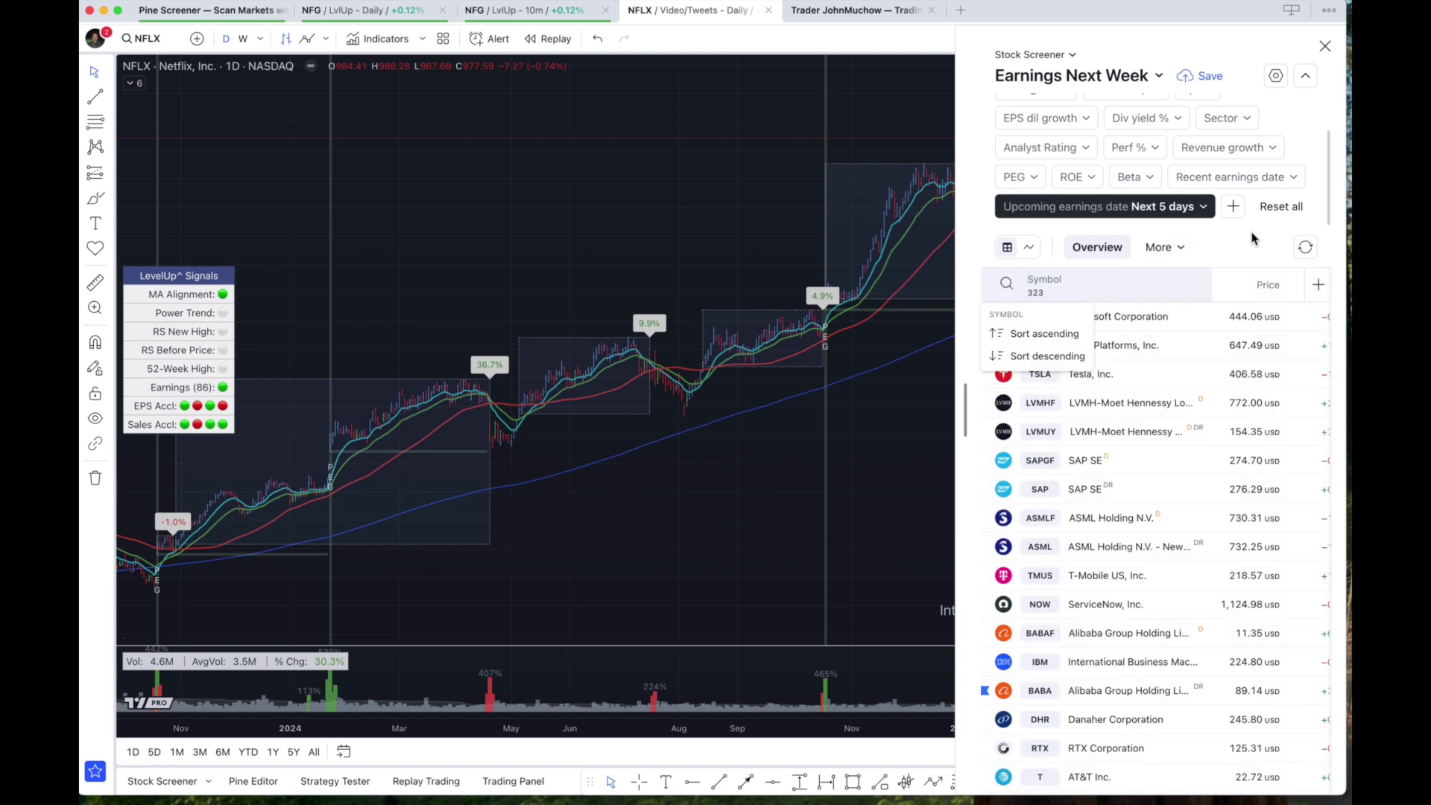
scroll(1150, 132, up, 2)
Add a manual Price filter of 20 USD or above (196 symbols) and load MSFT on the chart
click(1278, 107)
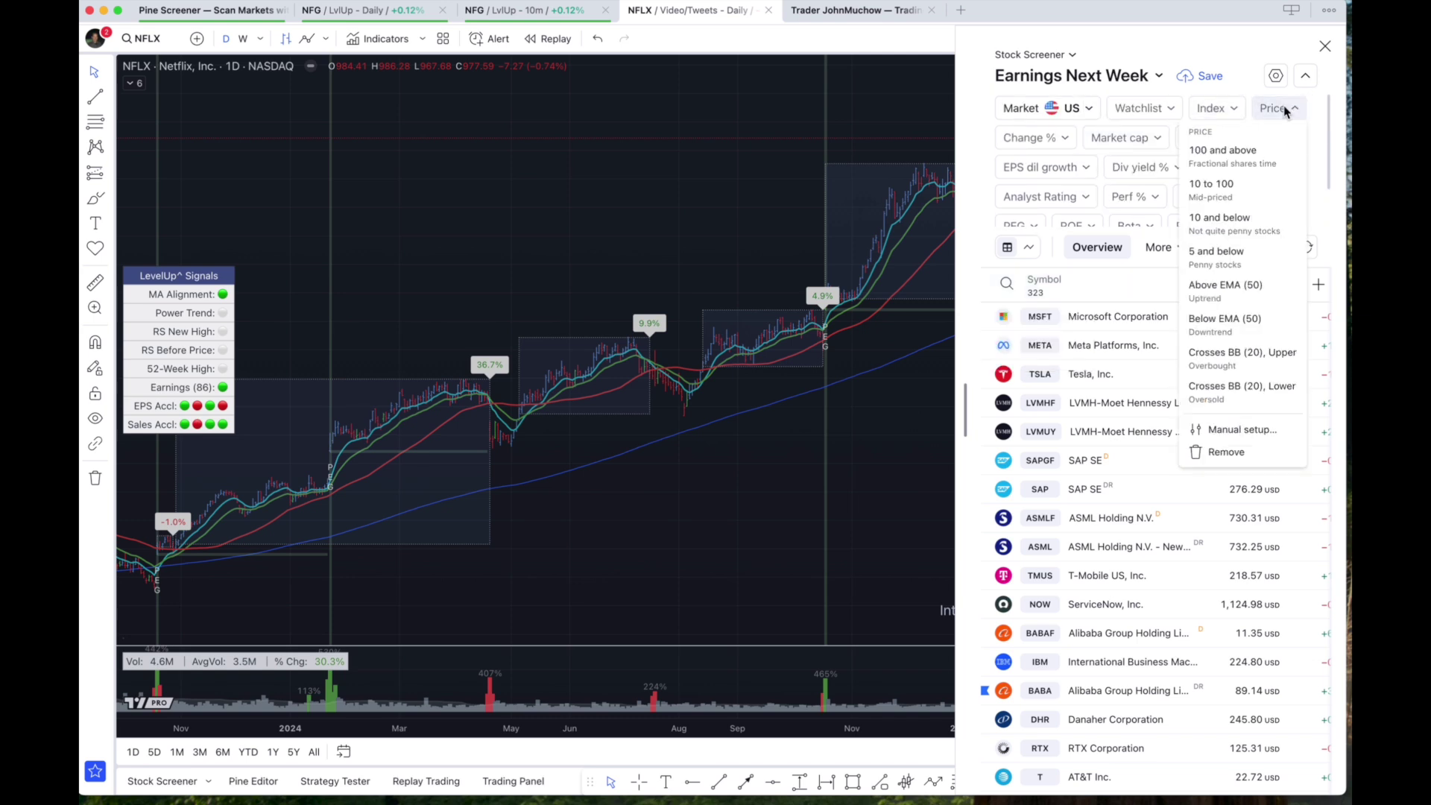
click(1234, 429)
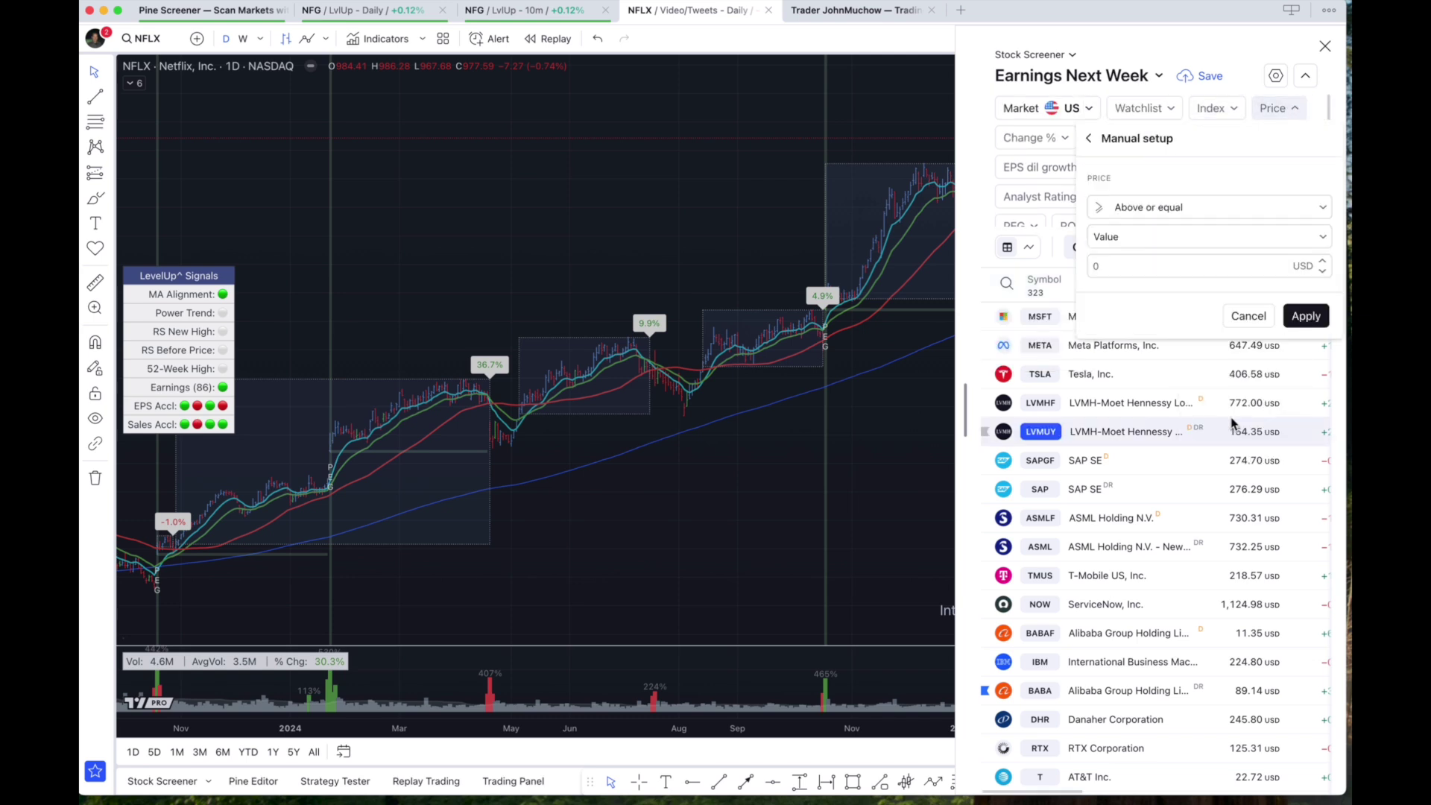
click(1125, 265)
text(20)
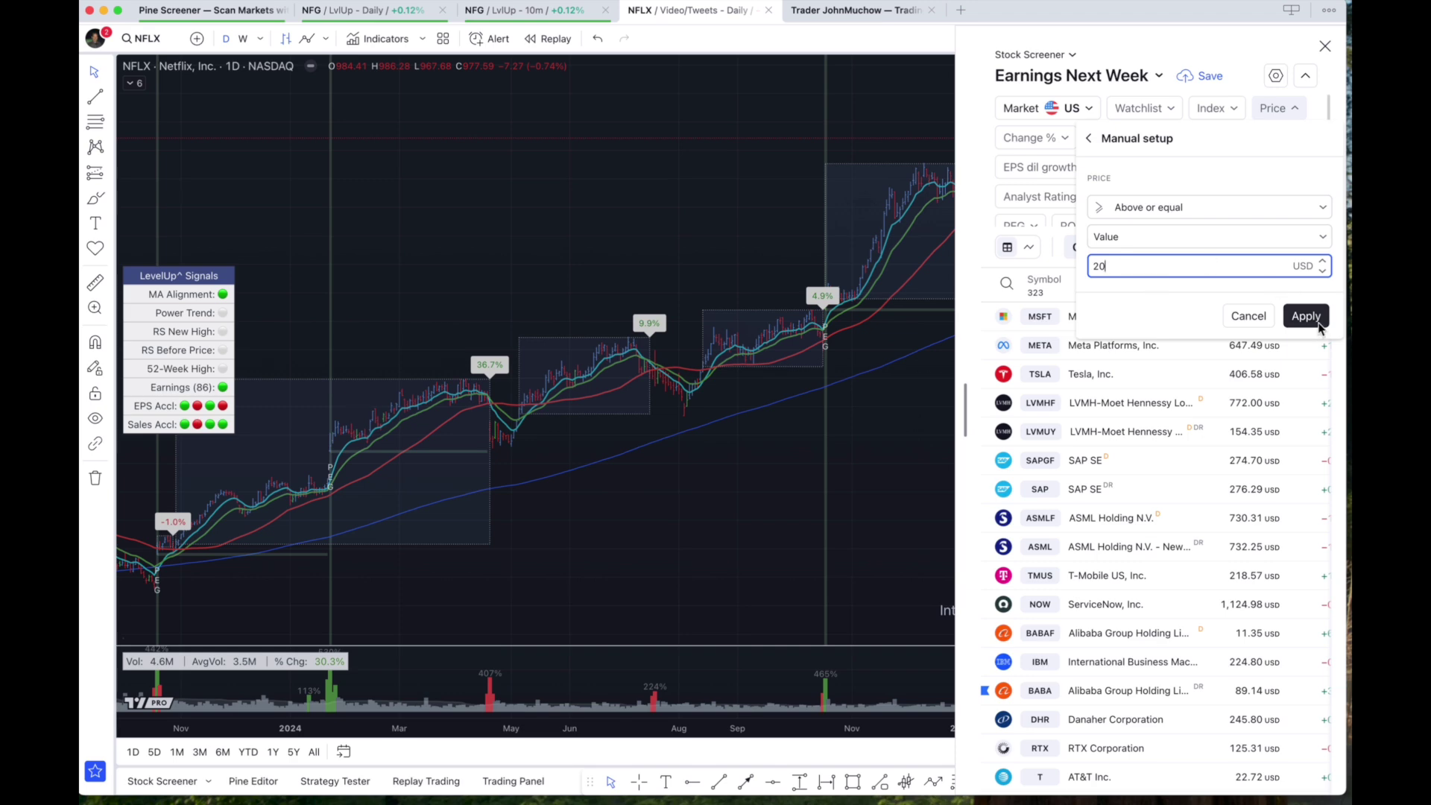
click(1315, 323)
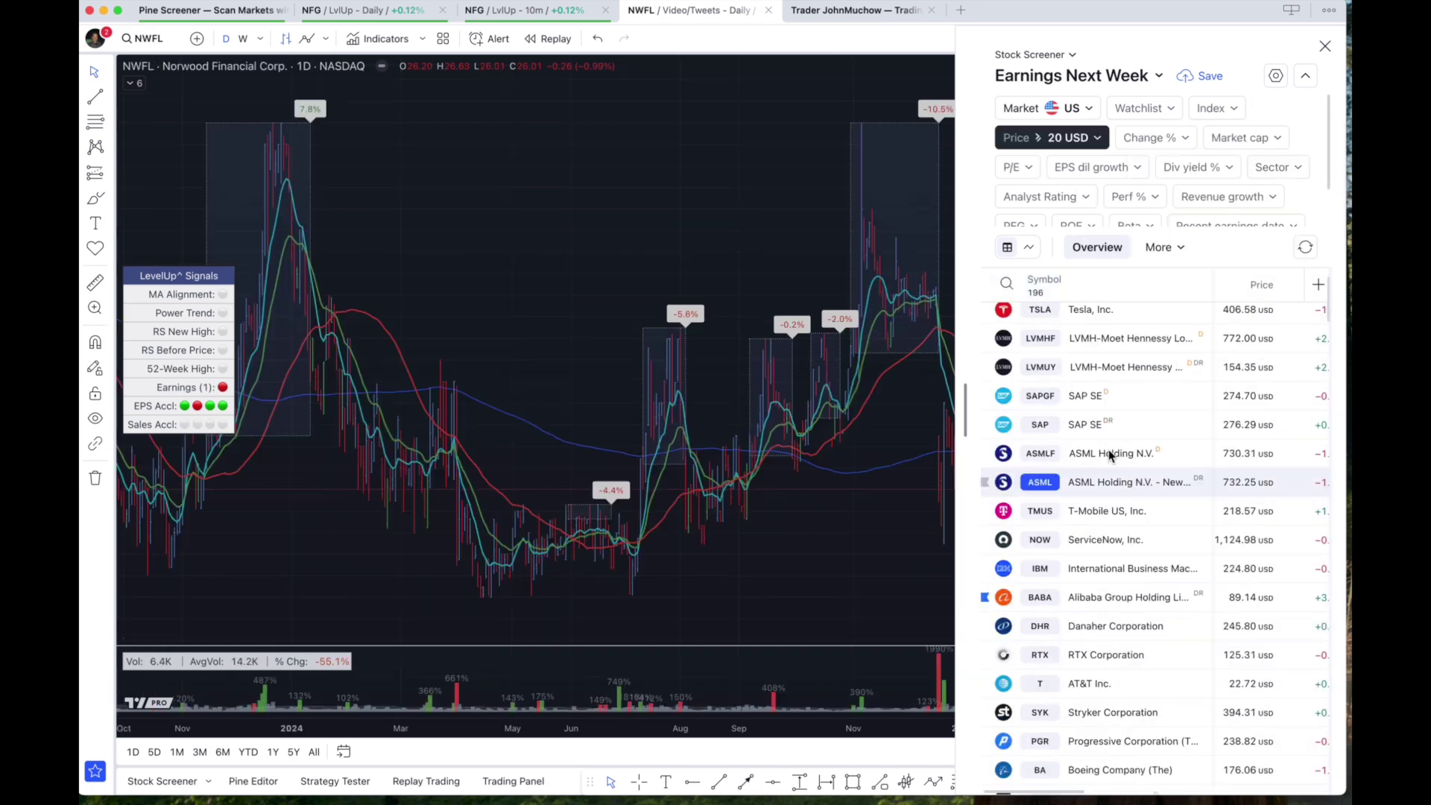
click(1108, 317)
scroll(1109, 320, down, 10)
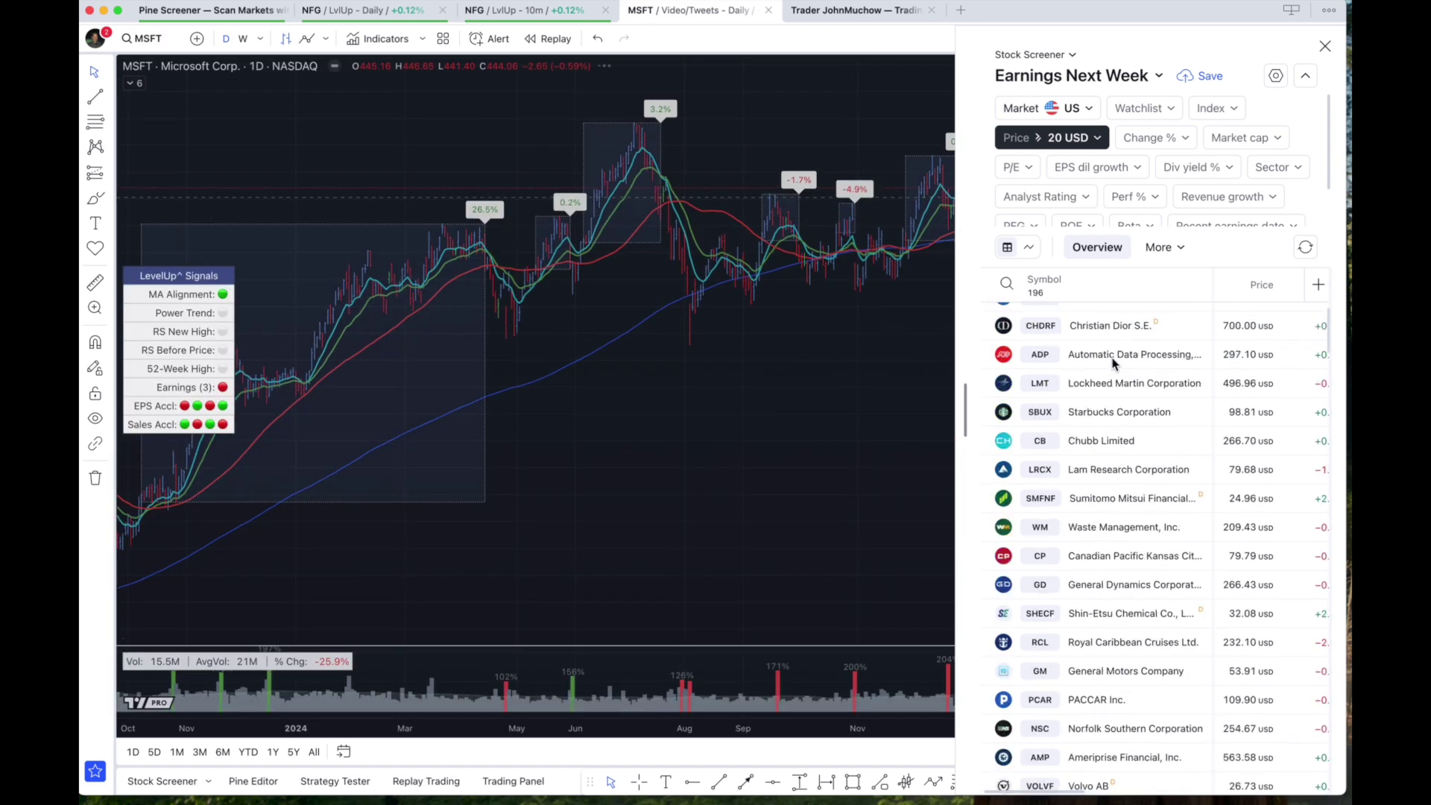
scroll(1110, 346, down, 10)
scroll(1112, 361, down, 10)
scroll(1113, 362, down, 5)
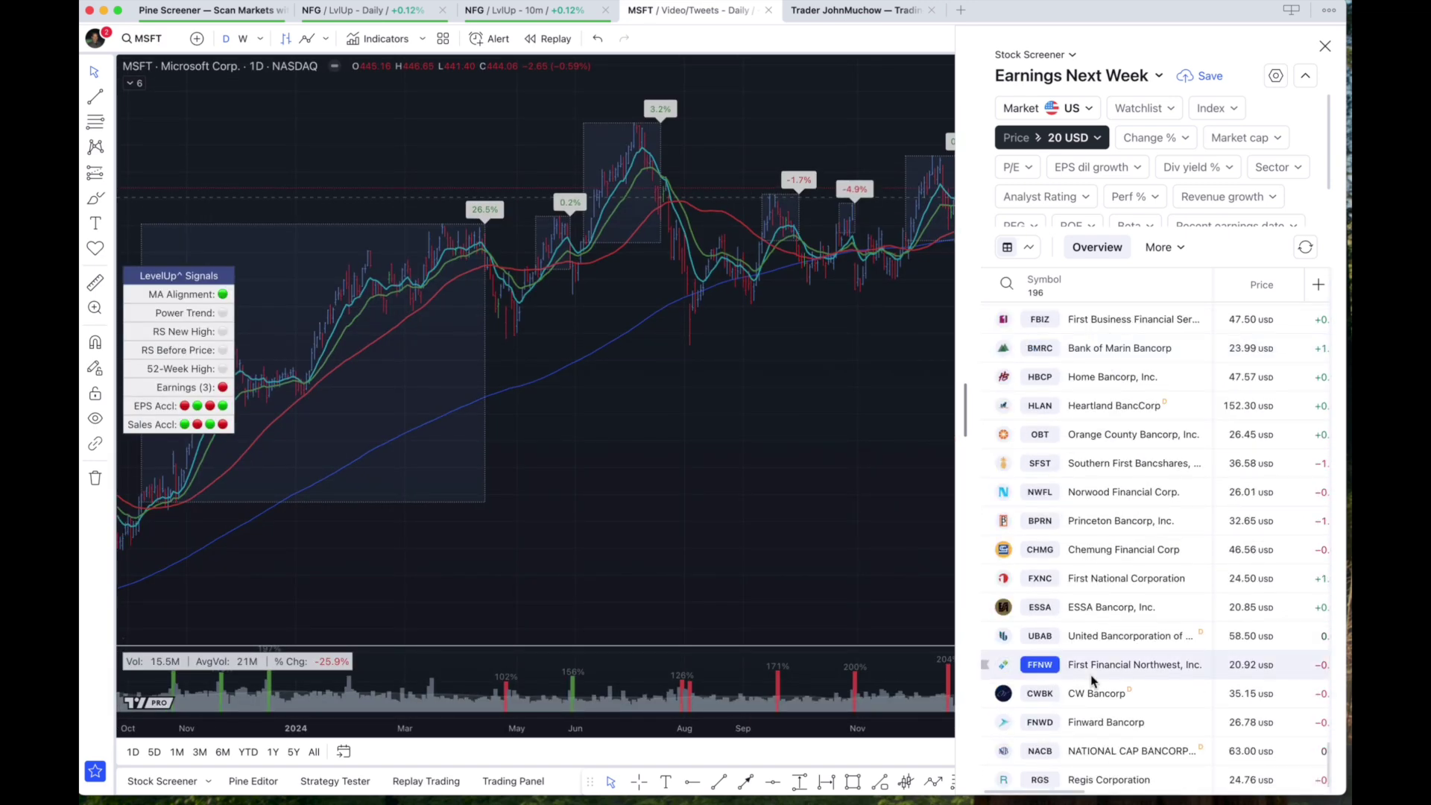
Select all 196 results, save them as watchlist 'Earnings Next Week' and close the screener
shift+click(1085, 780)
right_click(1107, 551)
mouse_move(1164, 636)
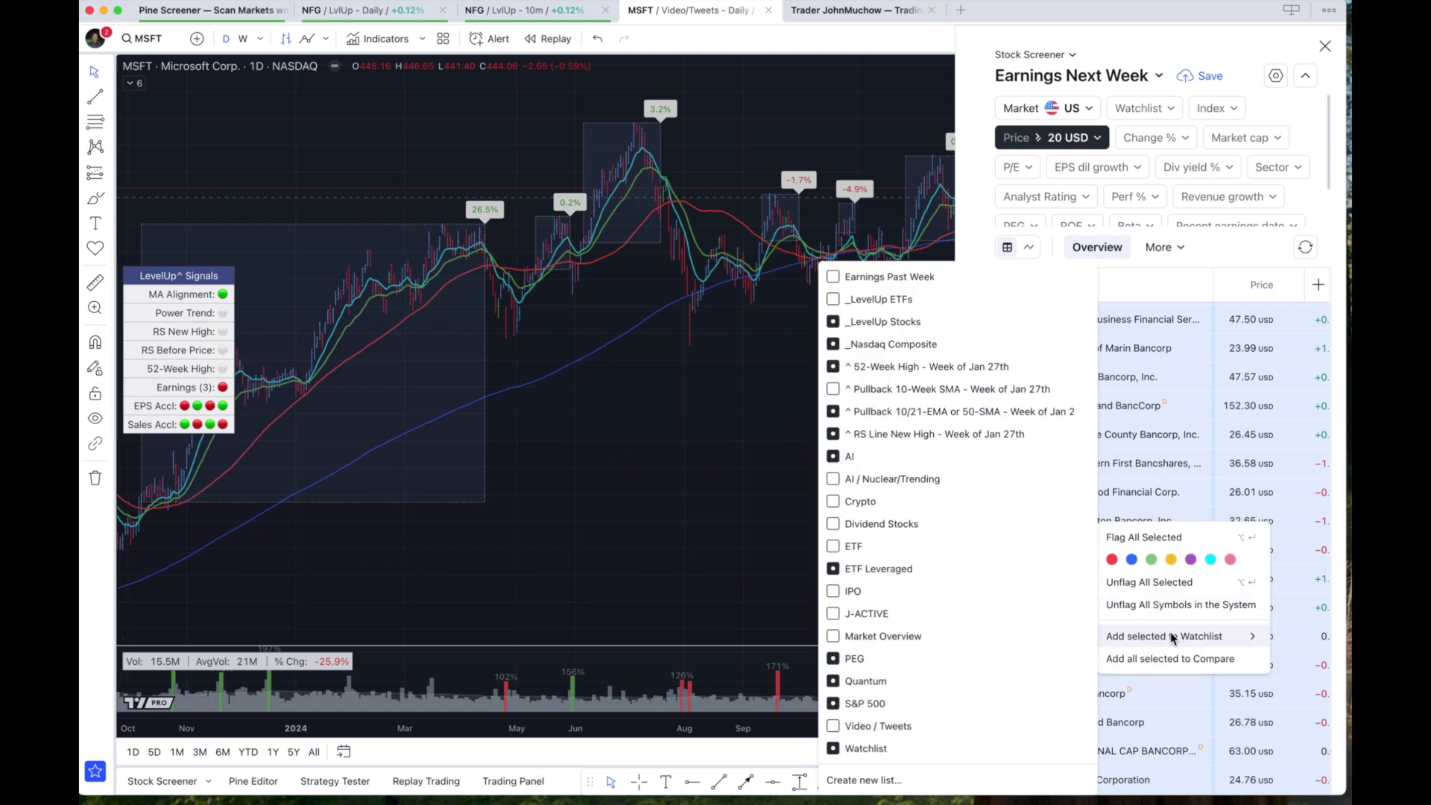
click(861, 782)
text(Earn)
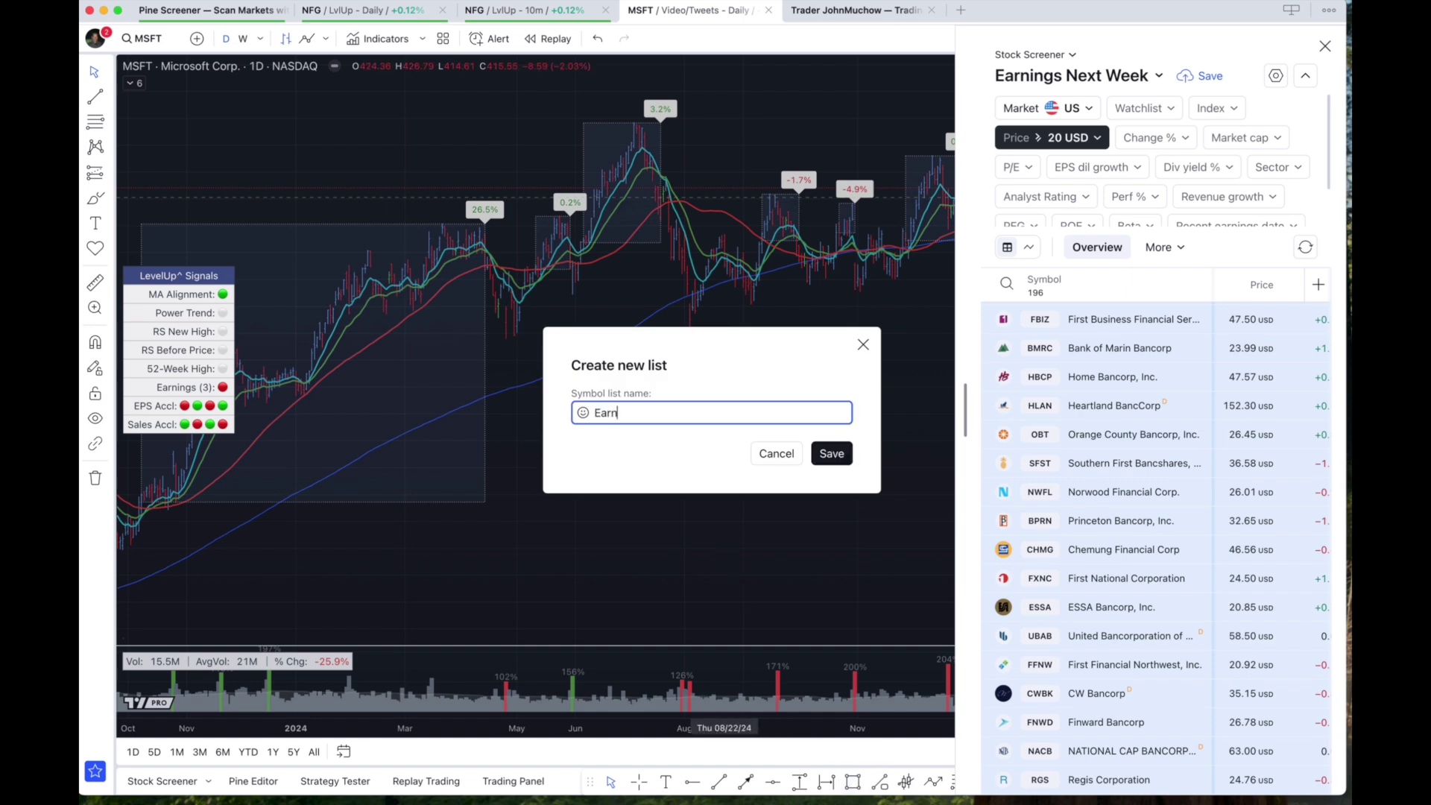
text(ings)
text( Next We)
text(ek)
click(841, 456)
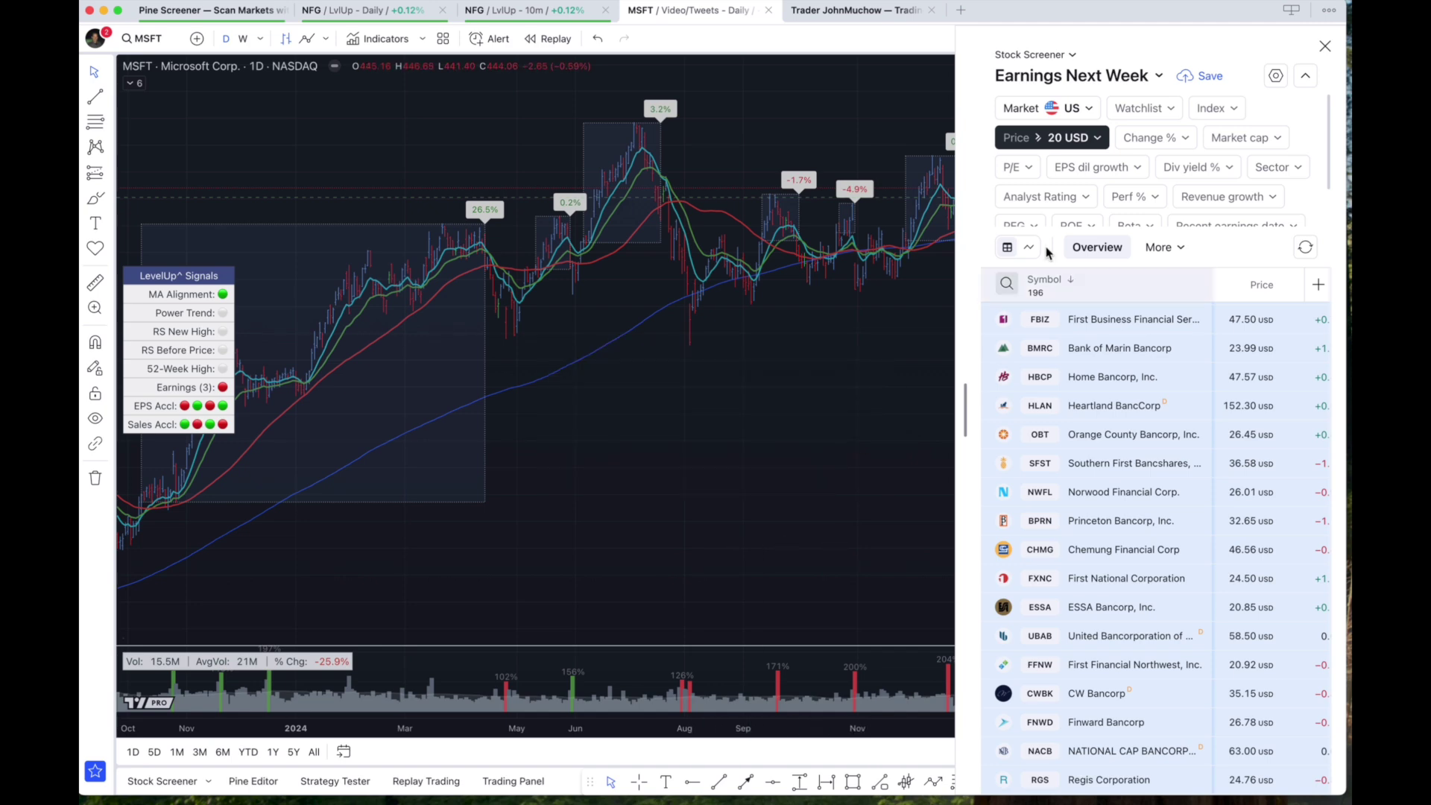
click(1325, 48)
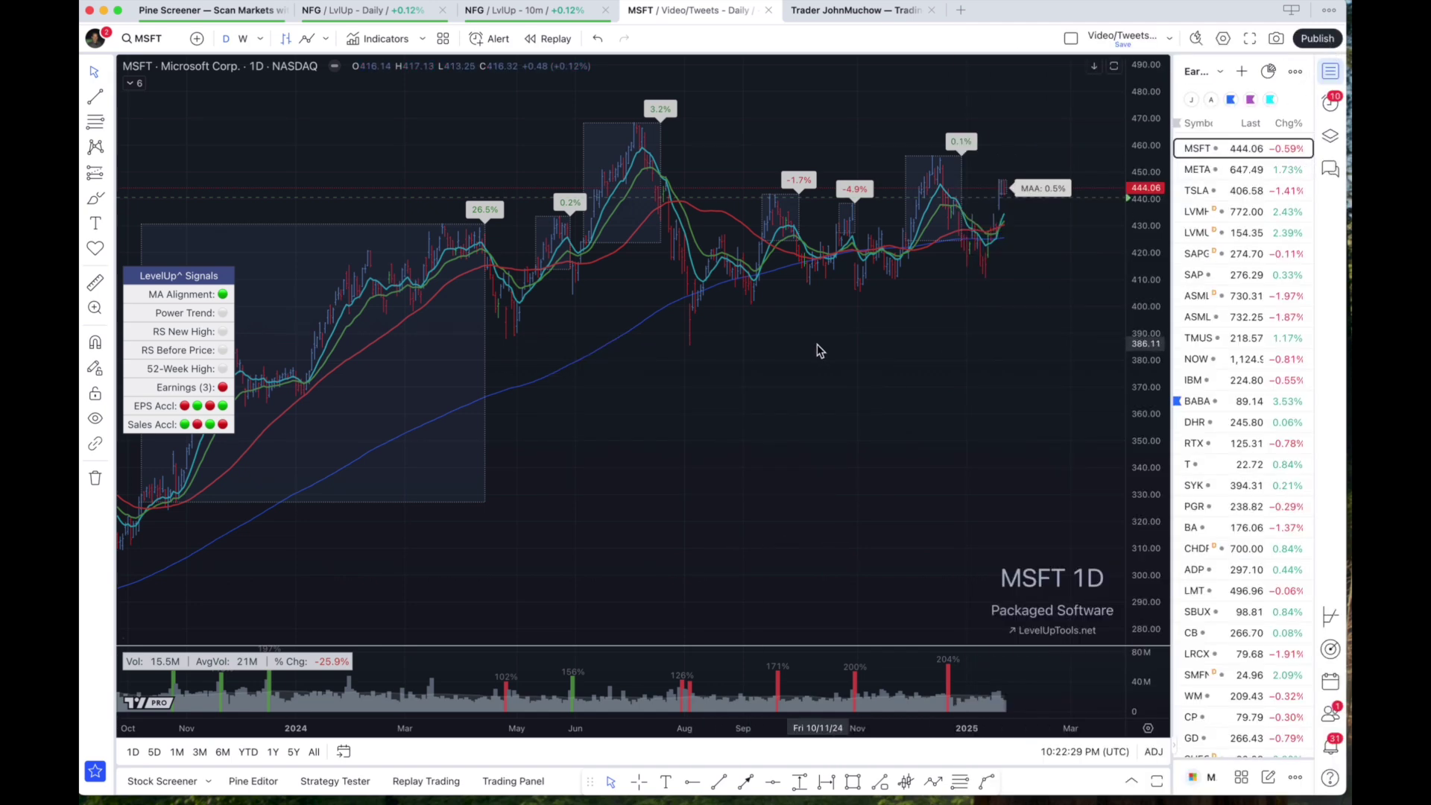
key(shift+w)
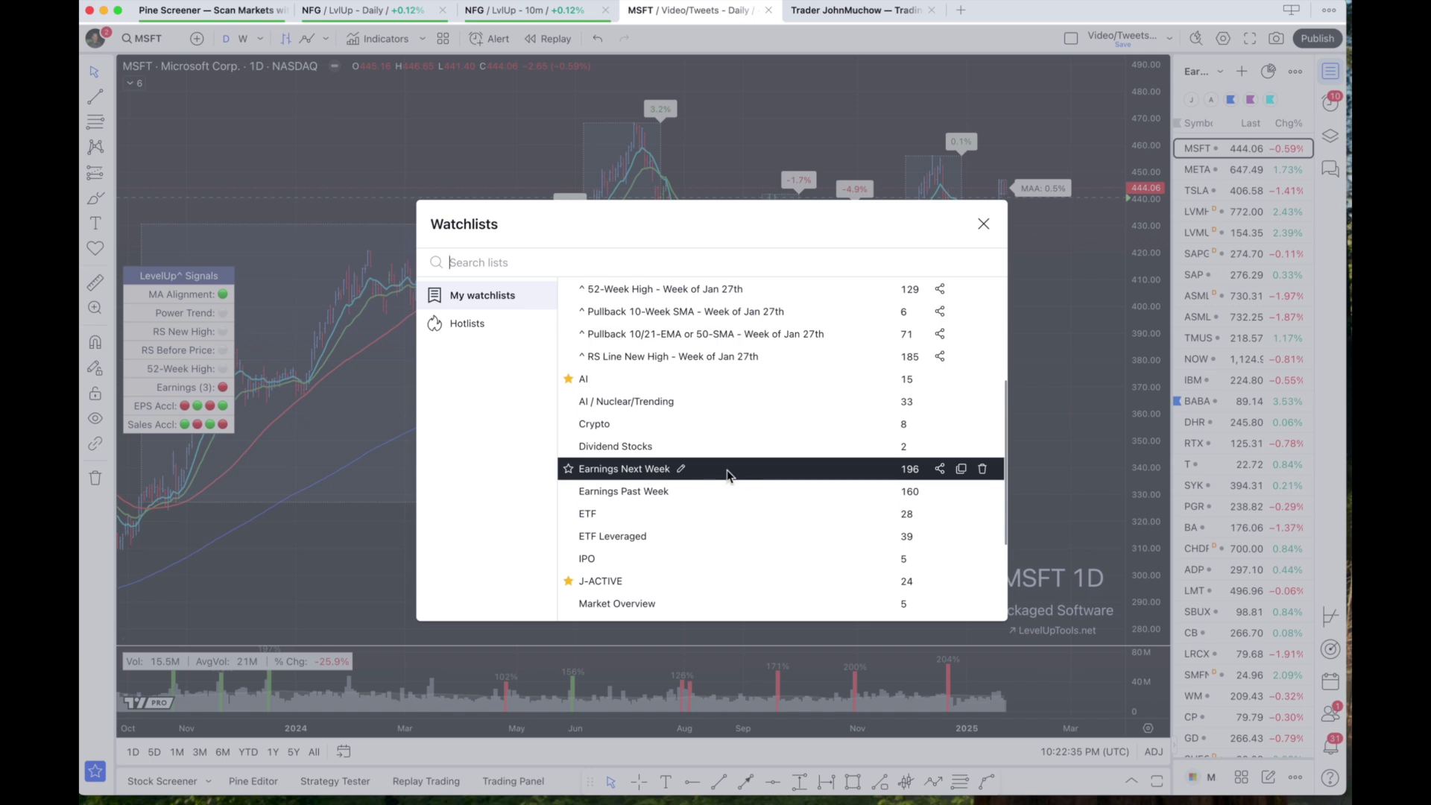
mouse_move(727, 491)
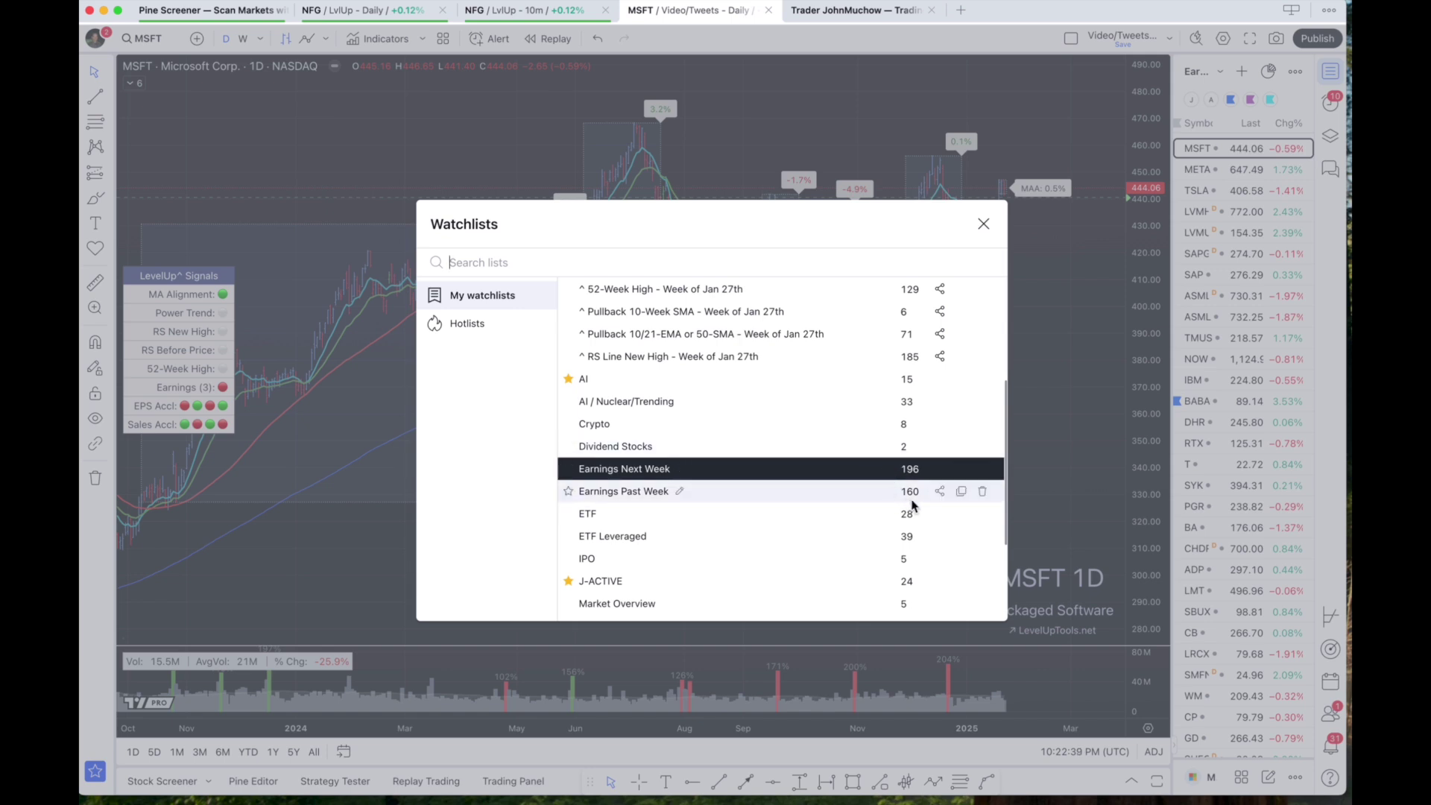
click(1044, 447)
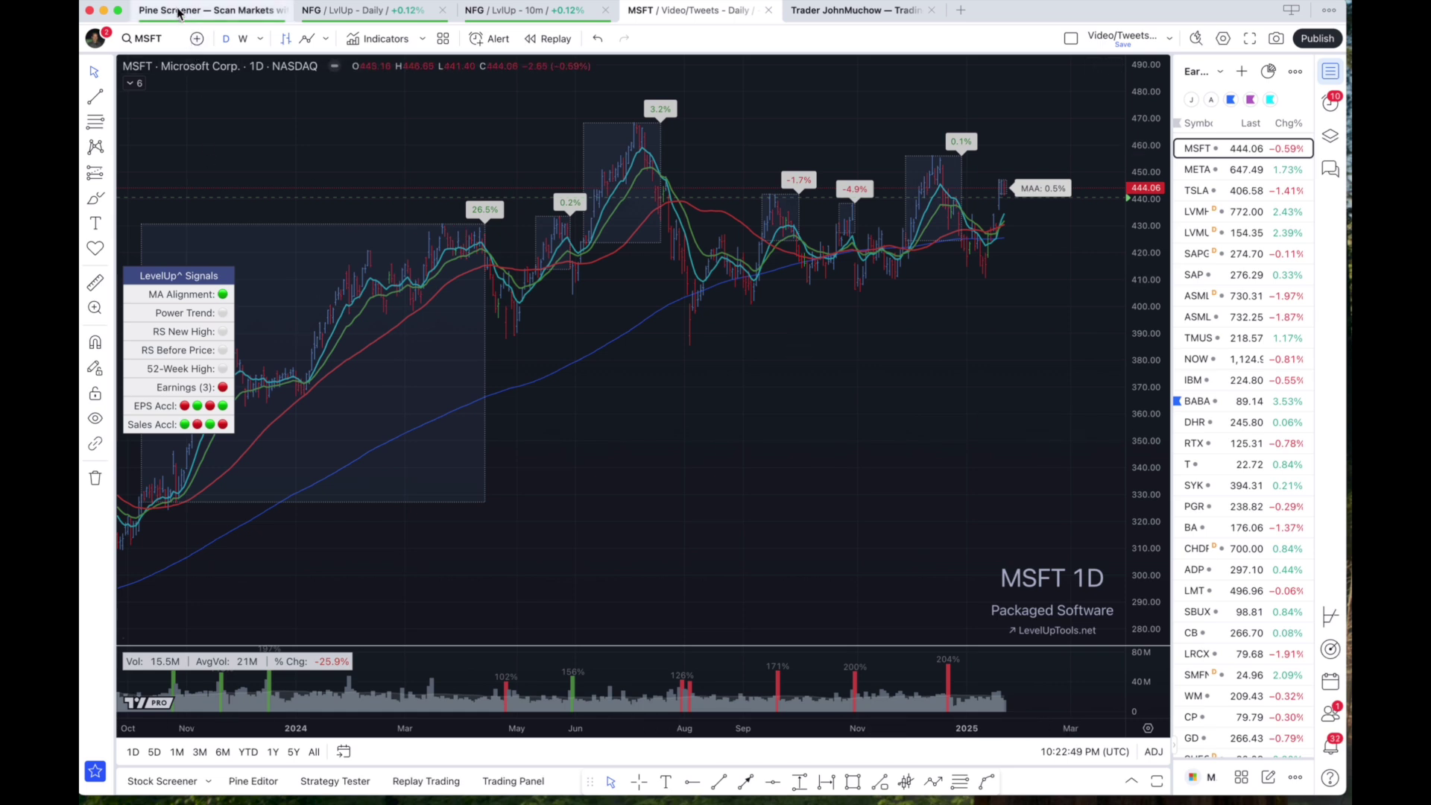
In Pine Screener, select the Earnings Next Week watchlist and the LevelUp^ Minervini Trend Template Screener indicator
drag(218, 132, 194, 23)
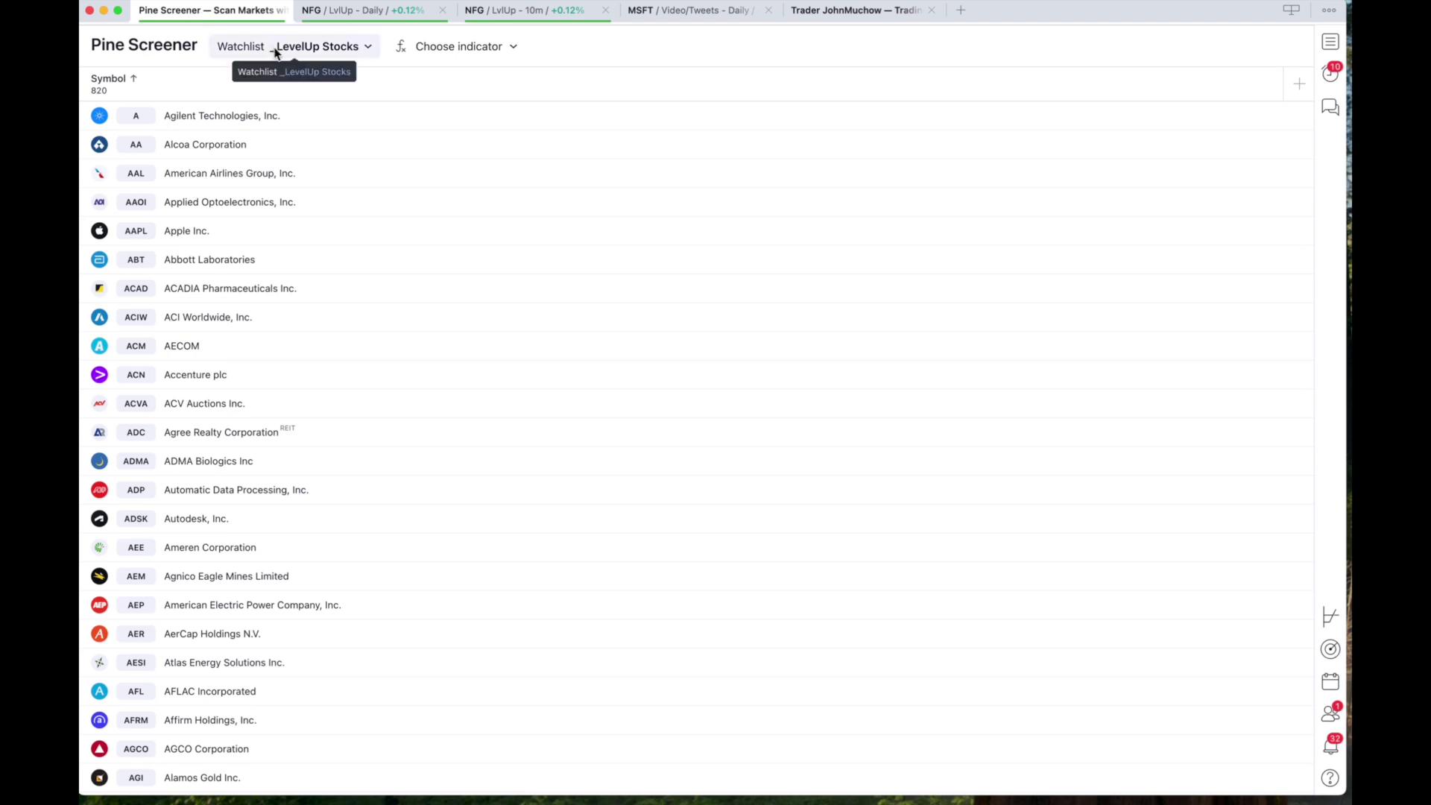
click(279, 50)
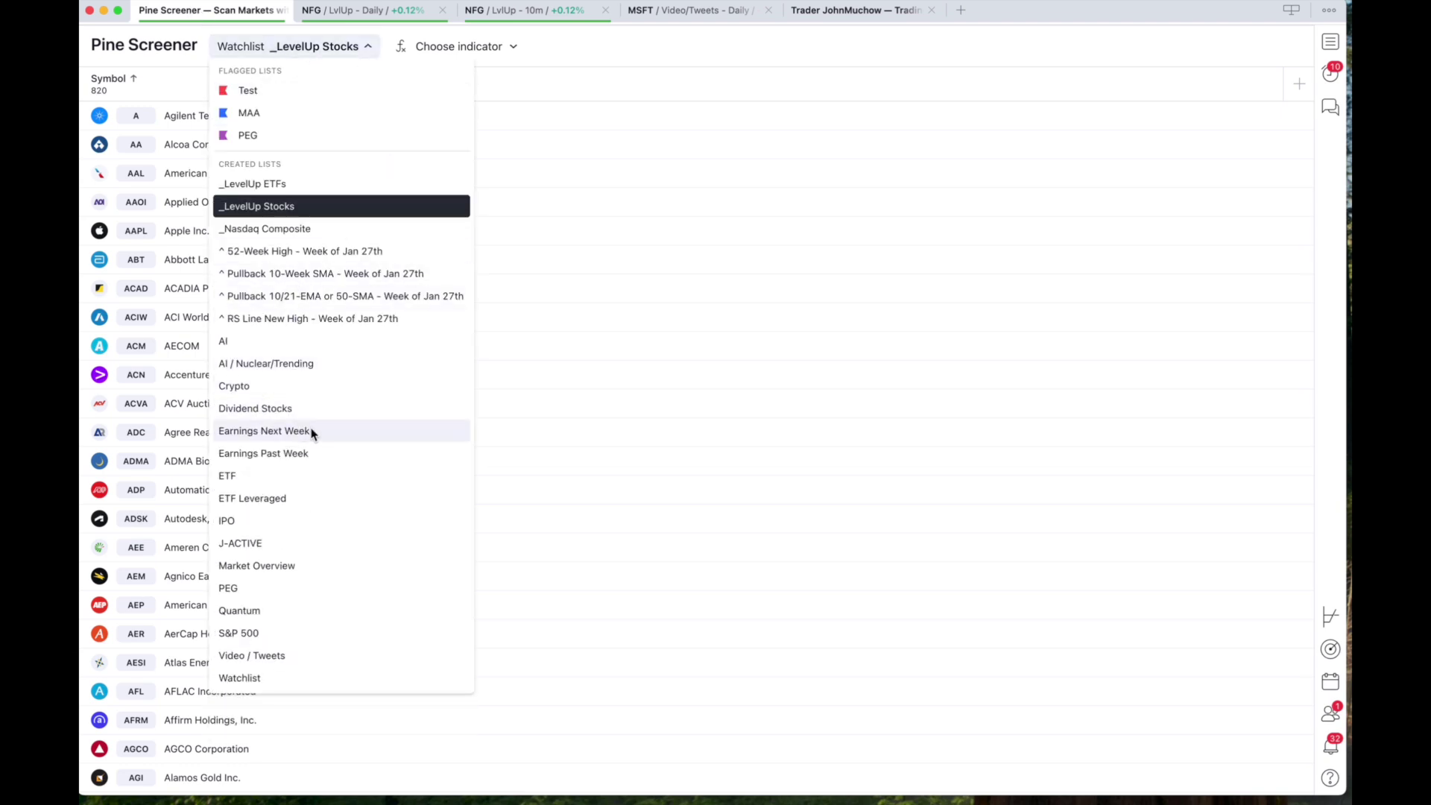
click(244, 431)
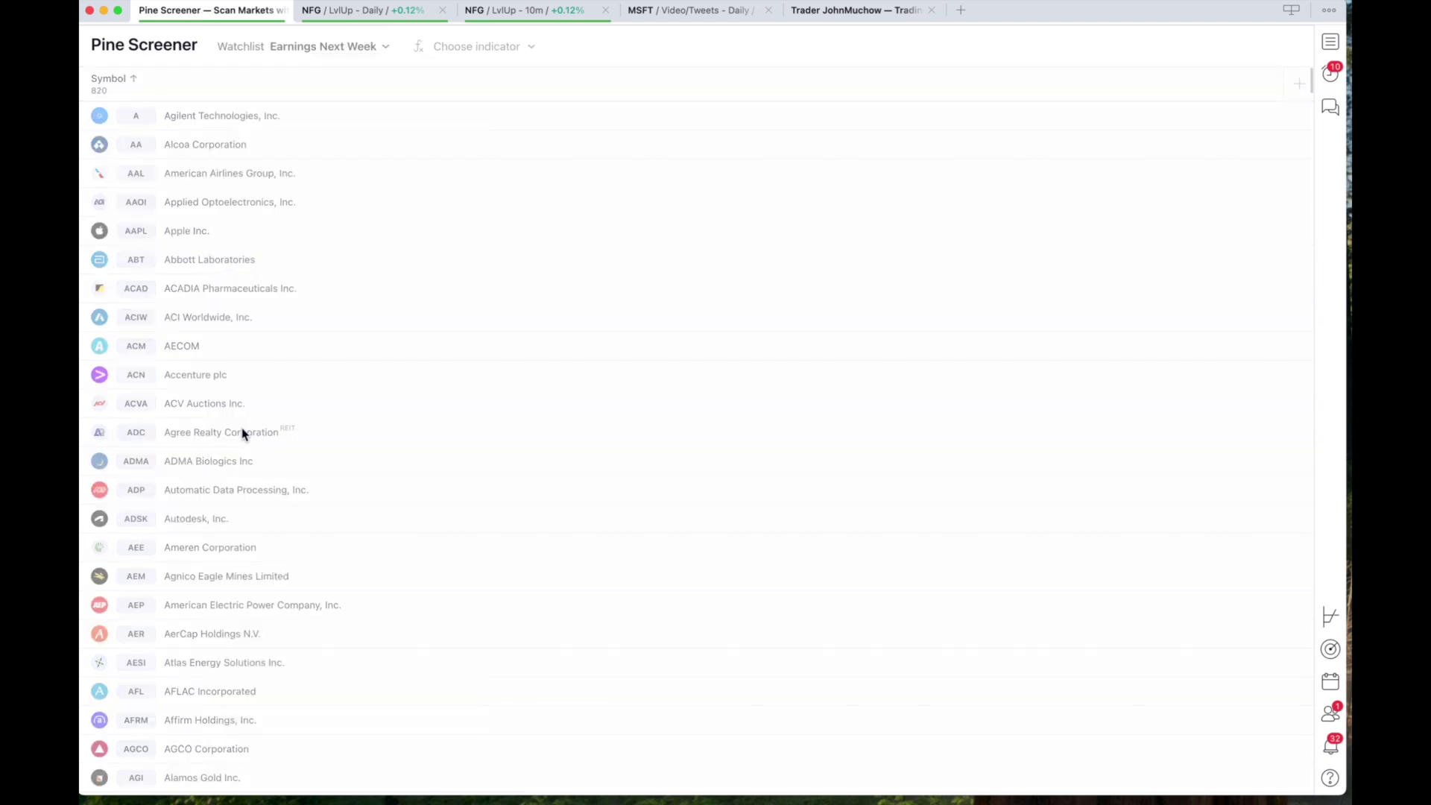
click(489, 43)
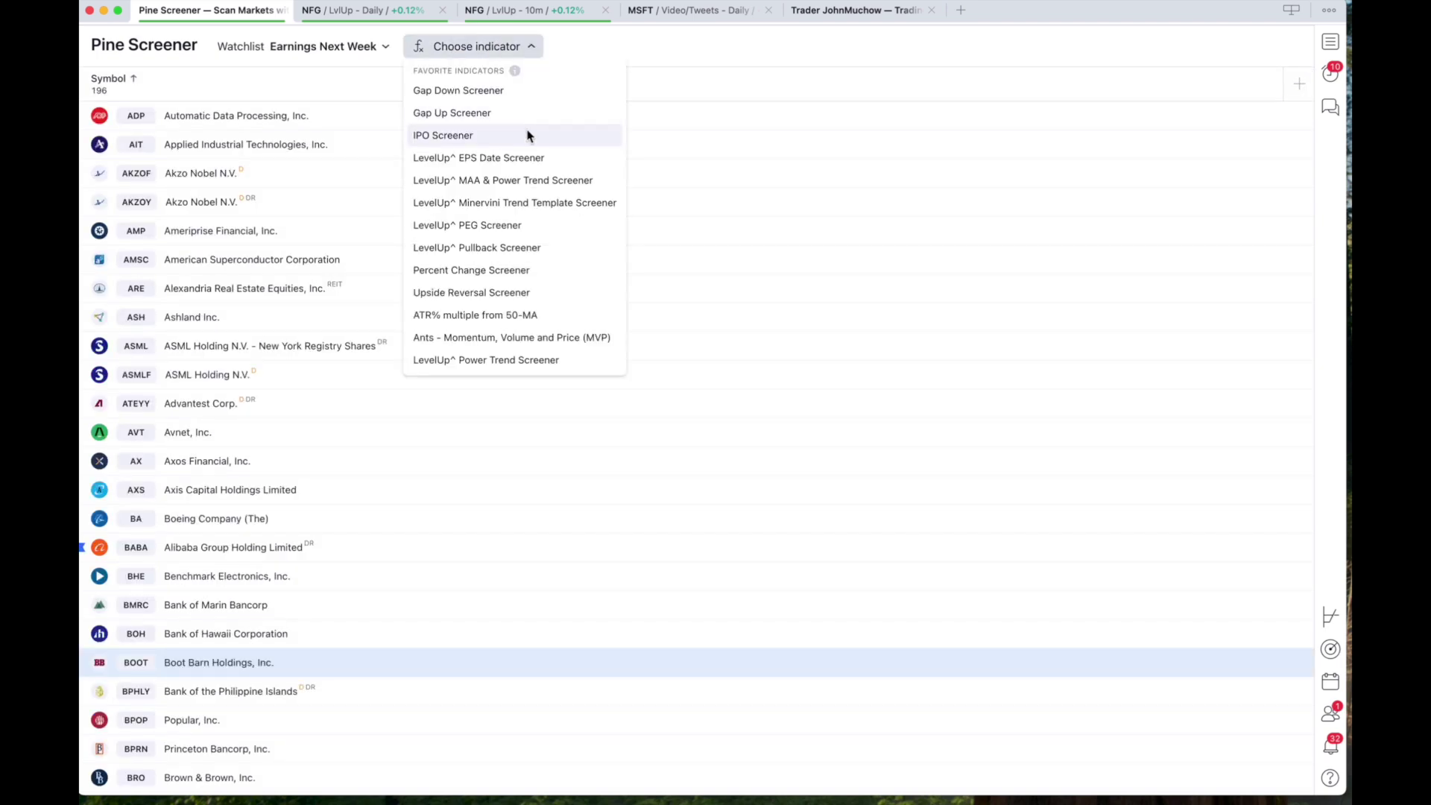
click(505, 204)
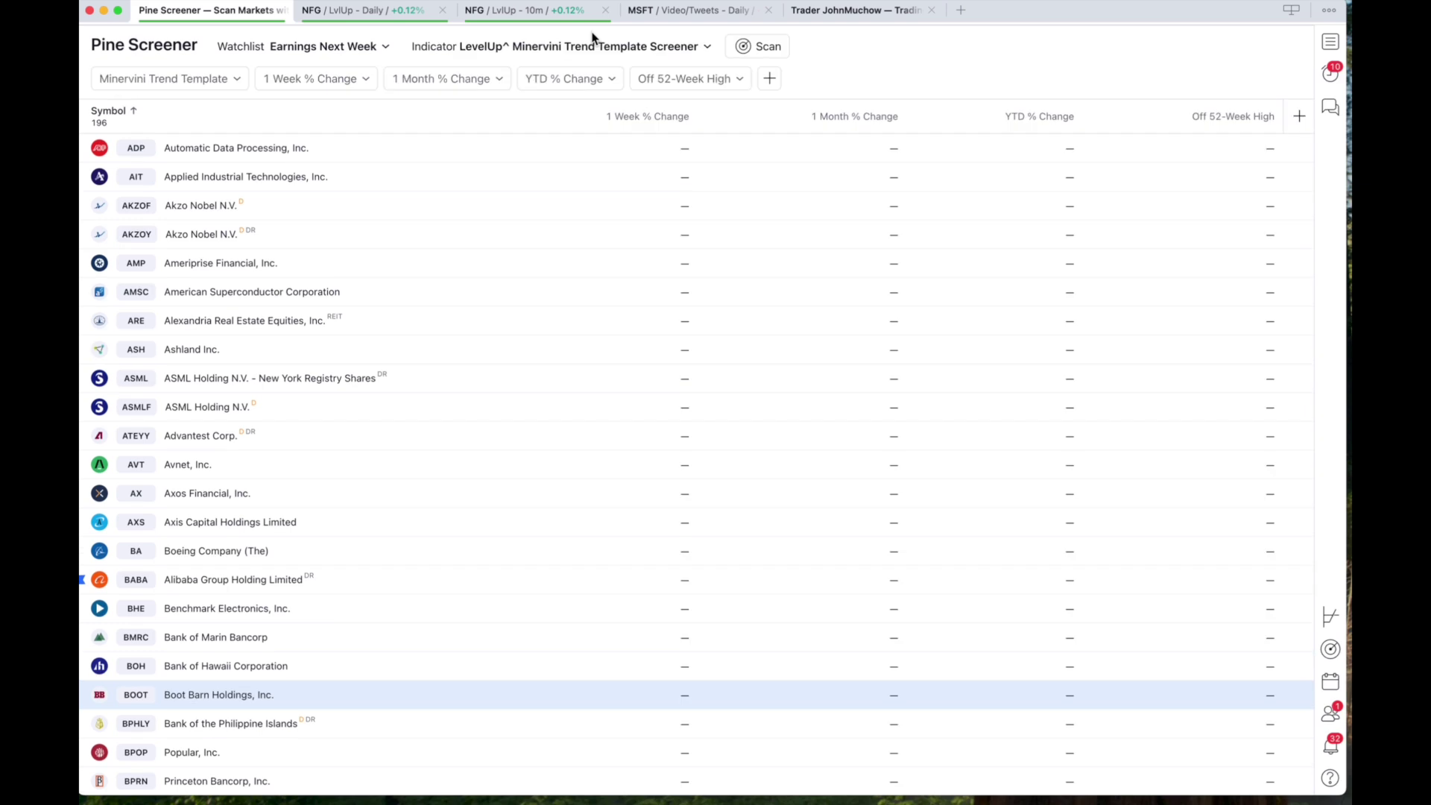
Require Trend Template True and Off 52-Week High below 5, then scan, leaving 35 stocks
click(764, 46)
click(135, 80)
click(120, 111)
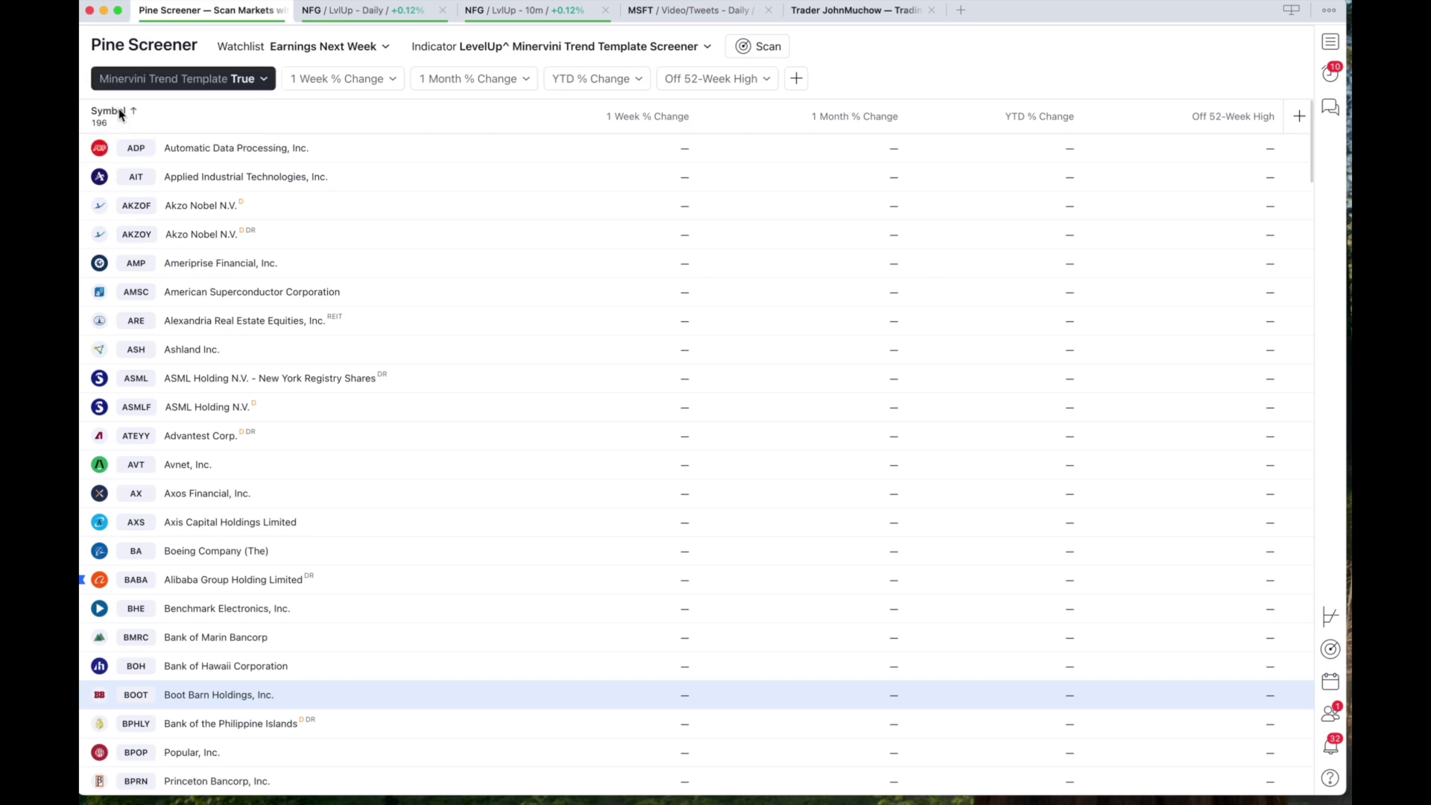
click(738, 78)
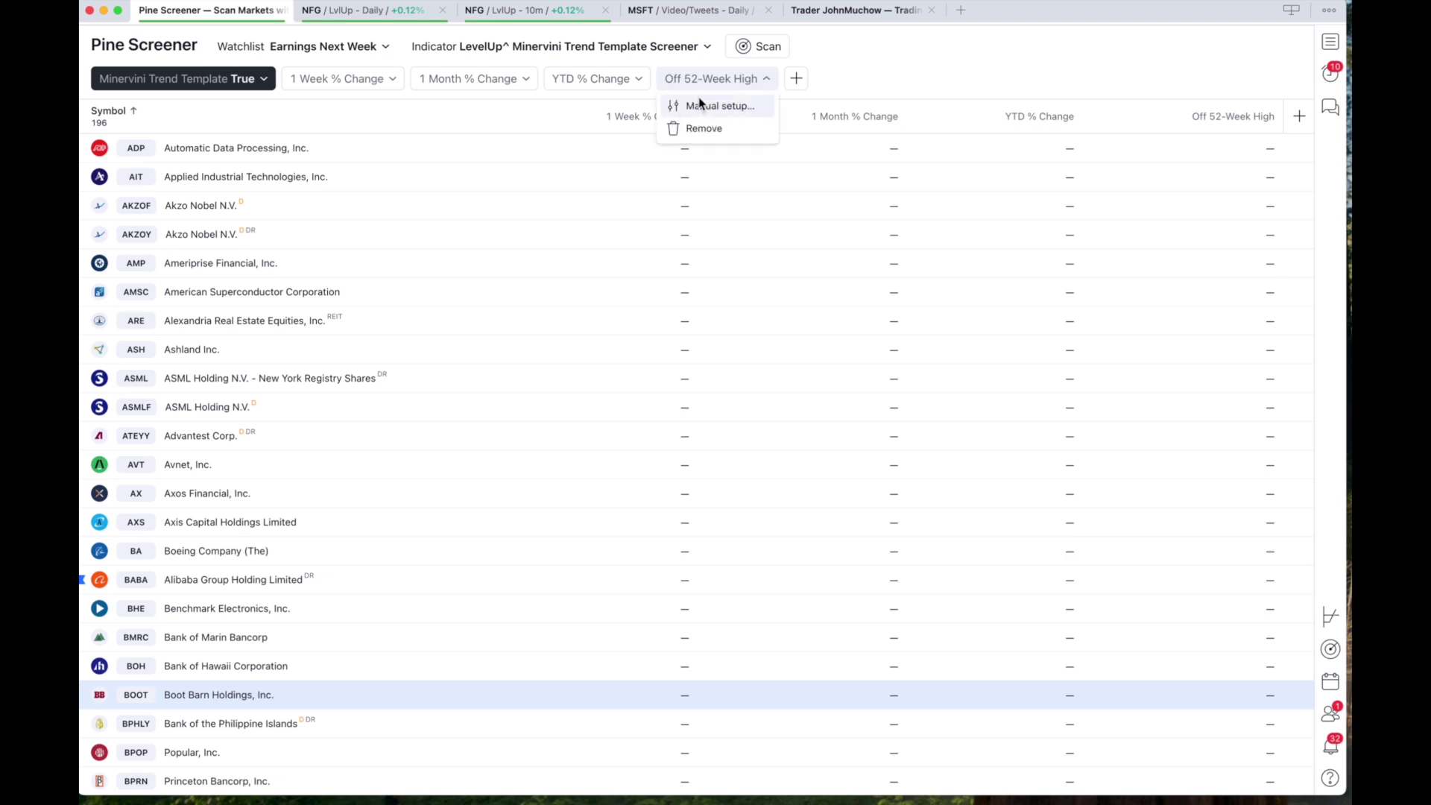
click(699, 104)
click(703, 186)
click(709, 268)
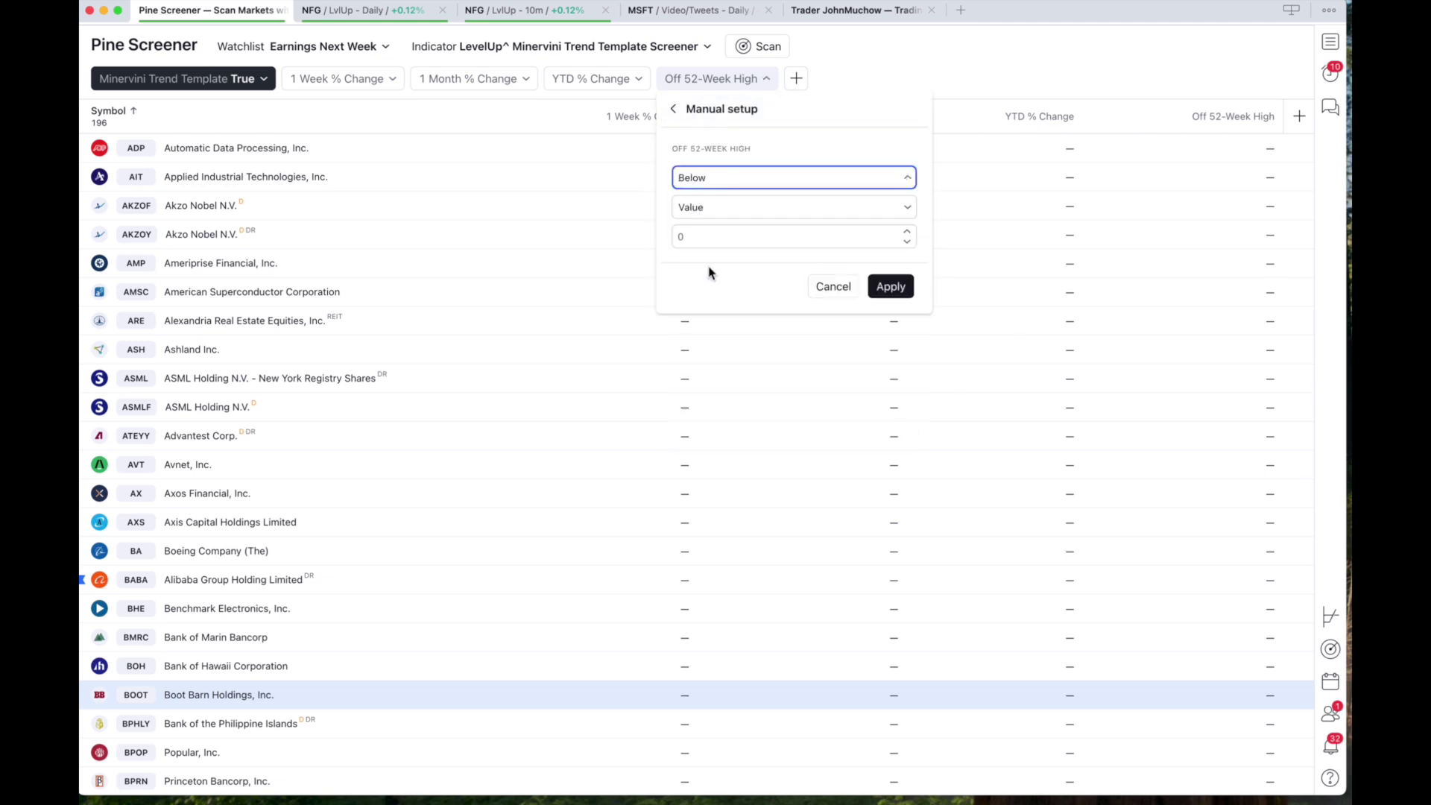
click(713, 237)
text(5)
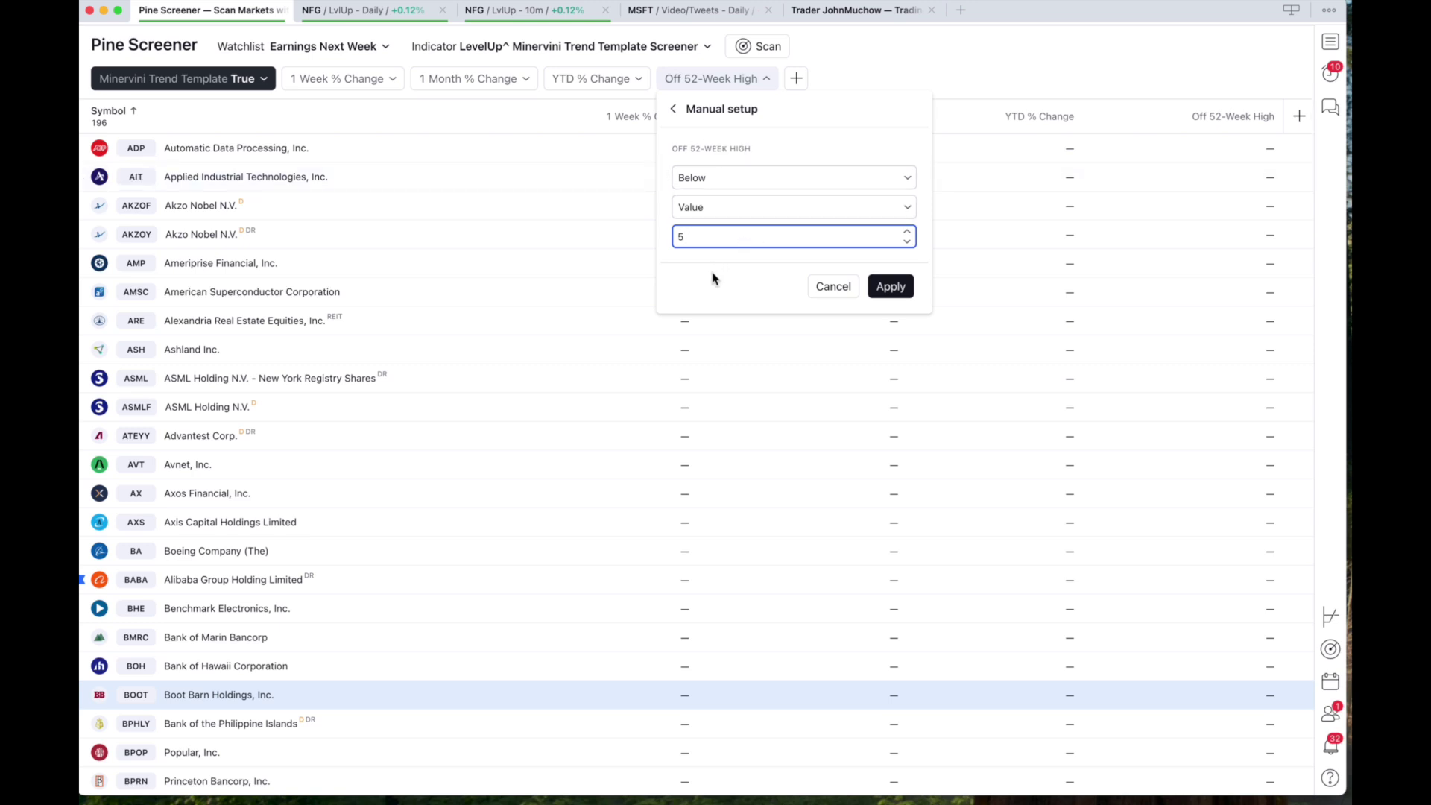
click(891, 287)
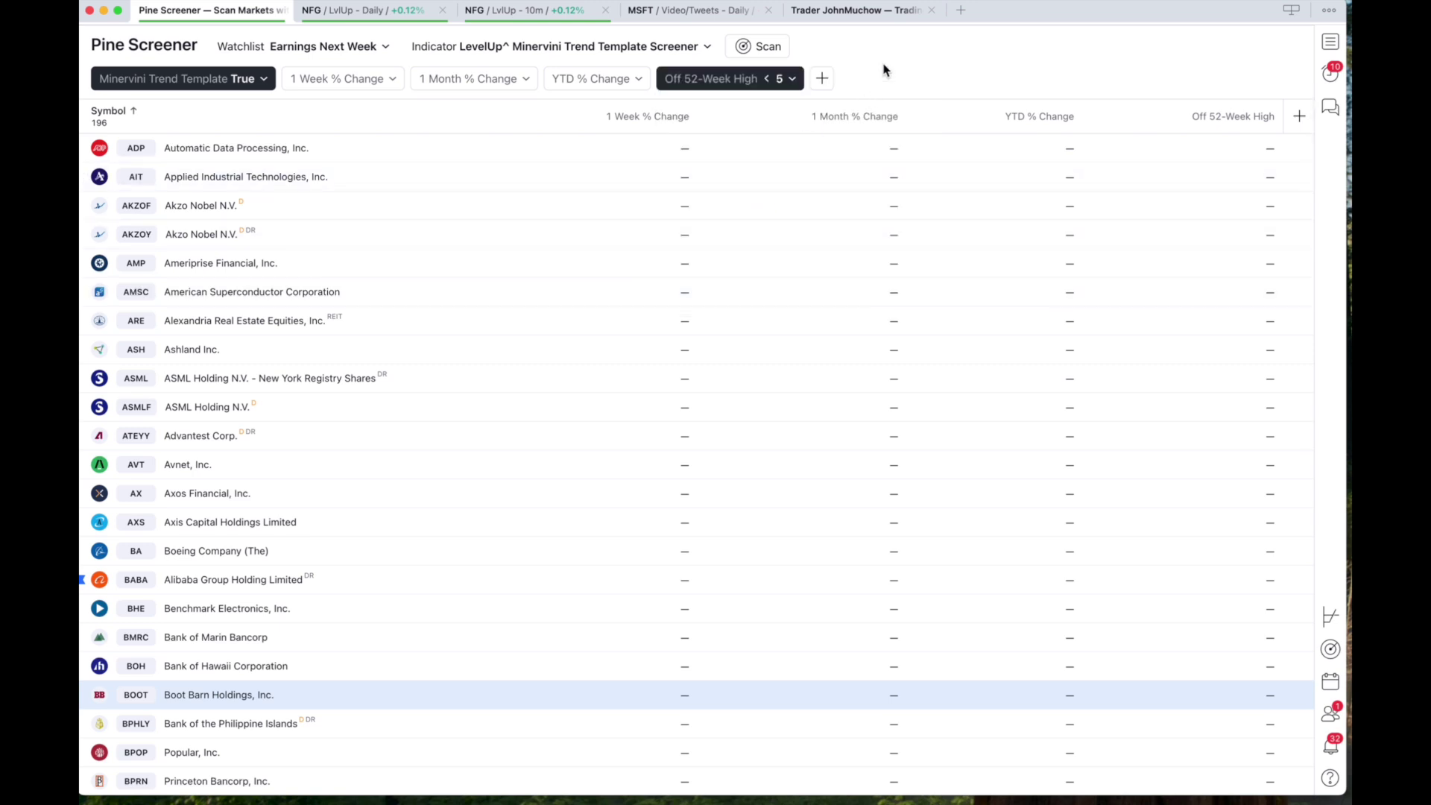
click(753, 46)
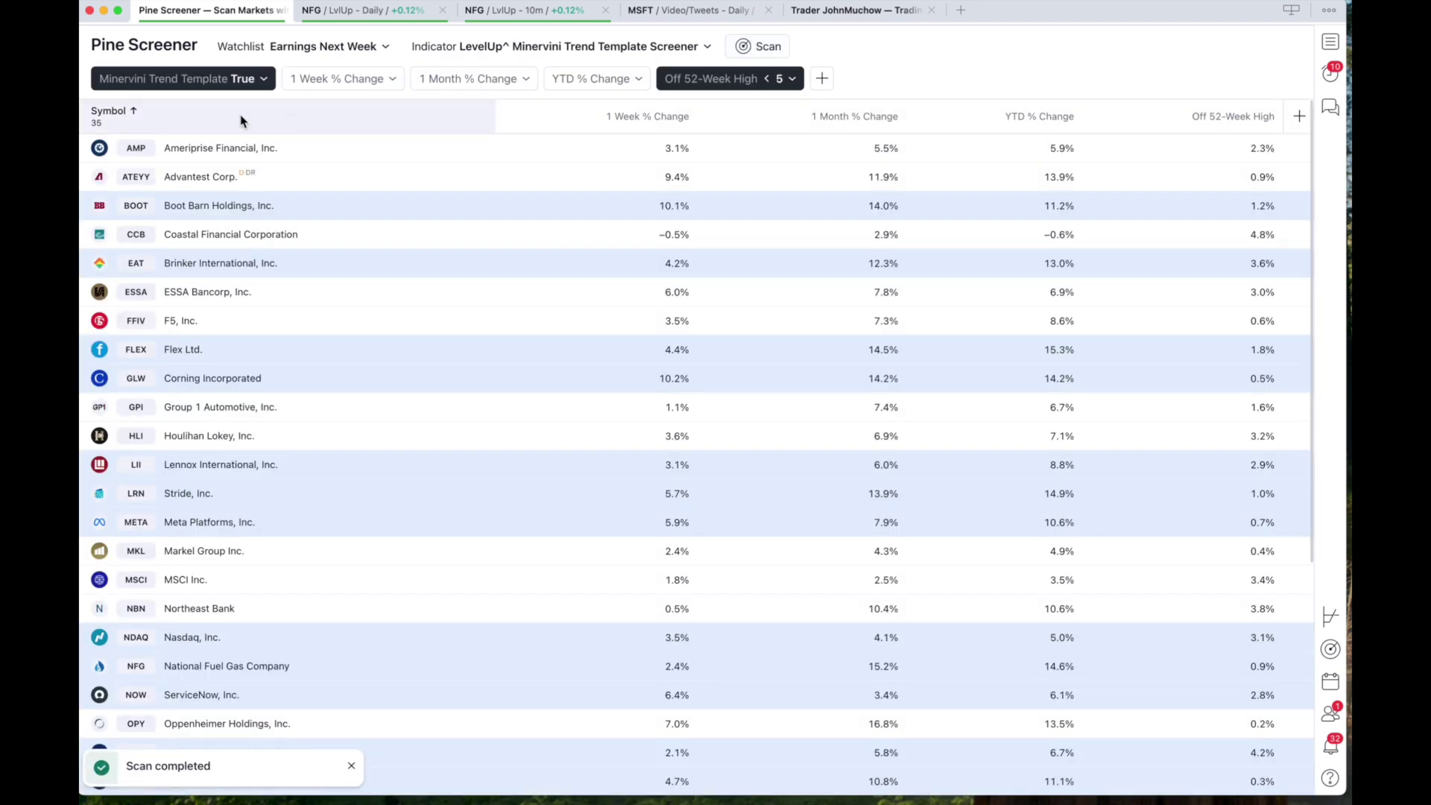
Select all 35 results from AMP to the last and flag them red, then return to the MSFT chart
click(275, 147)
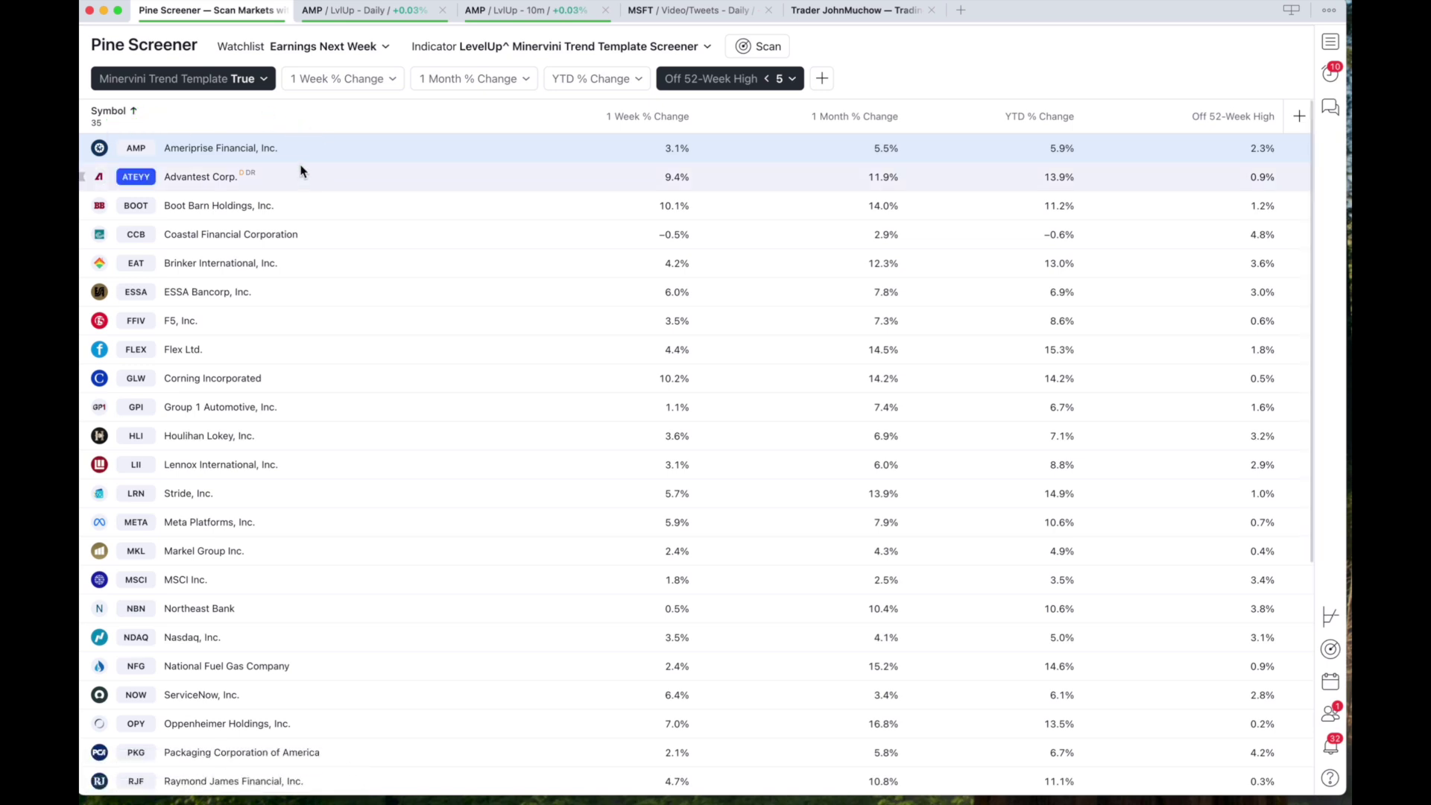
scroll(301, 290, down, 1)
scroll(303, 297, down, 5)
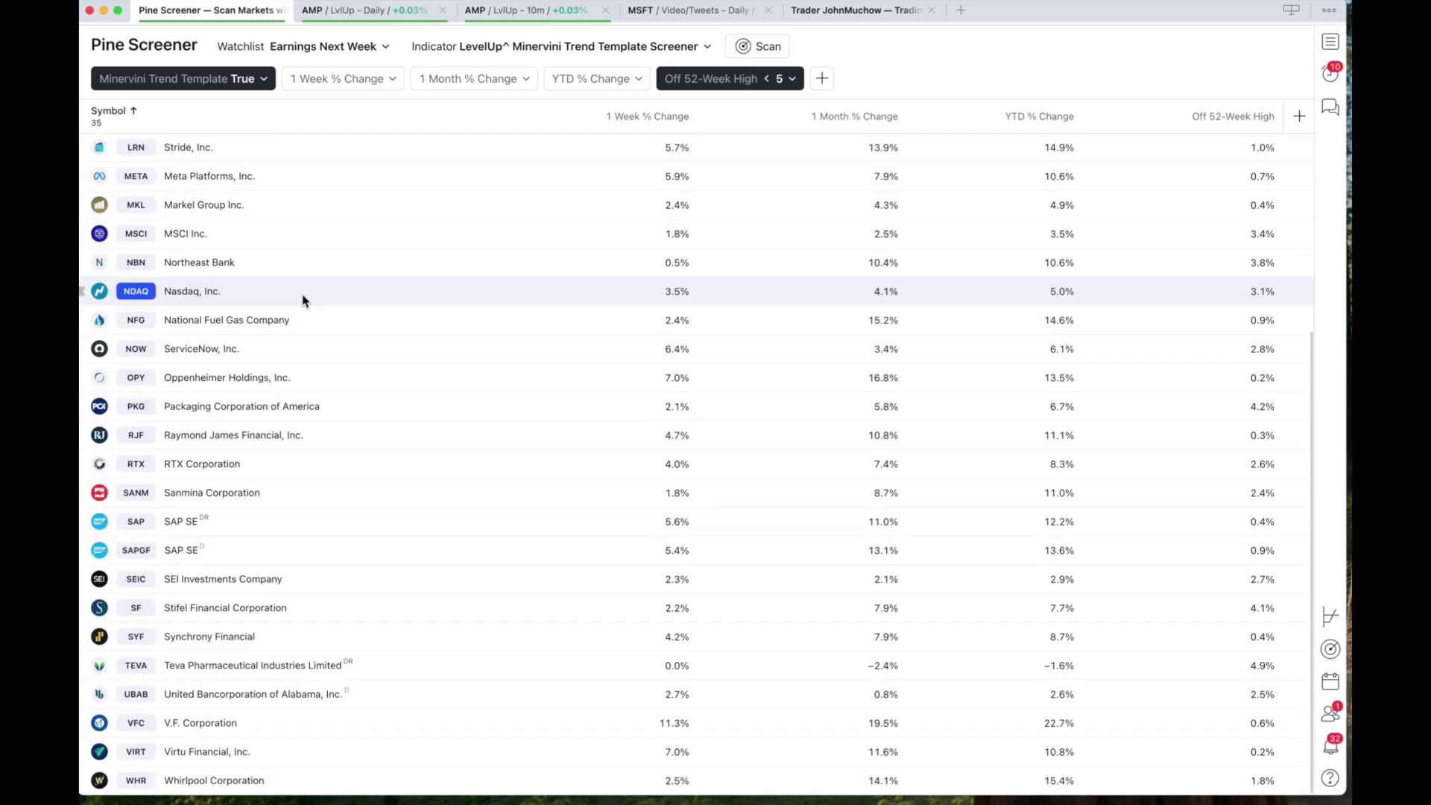
shift+click(207, 771)
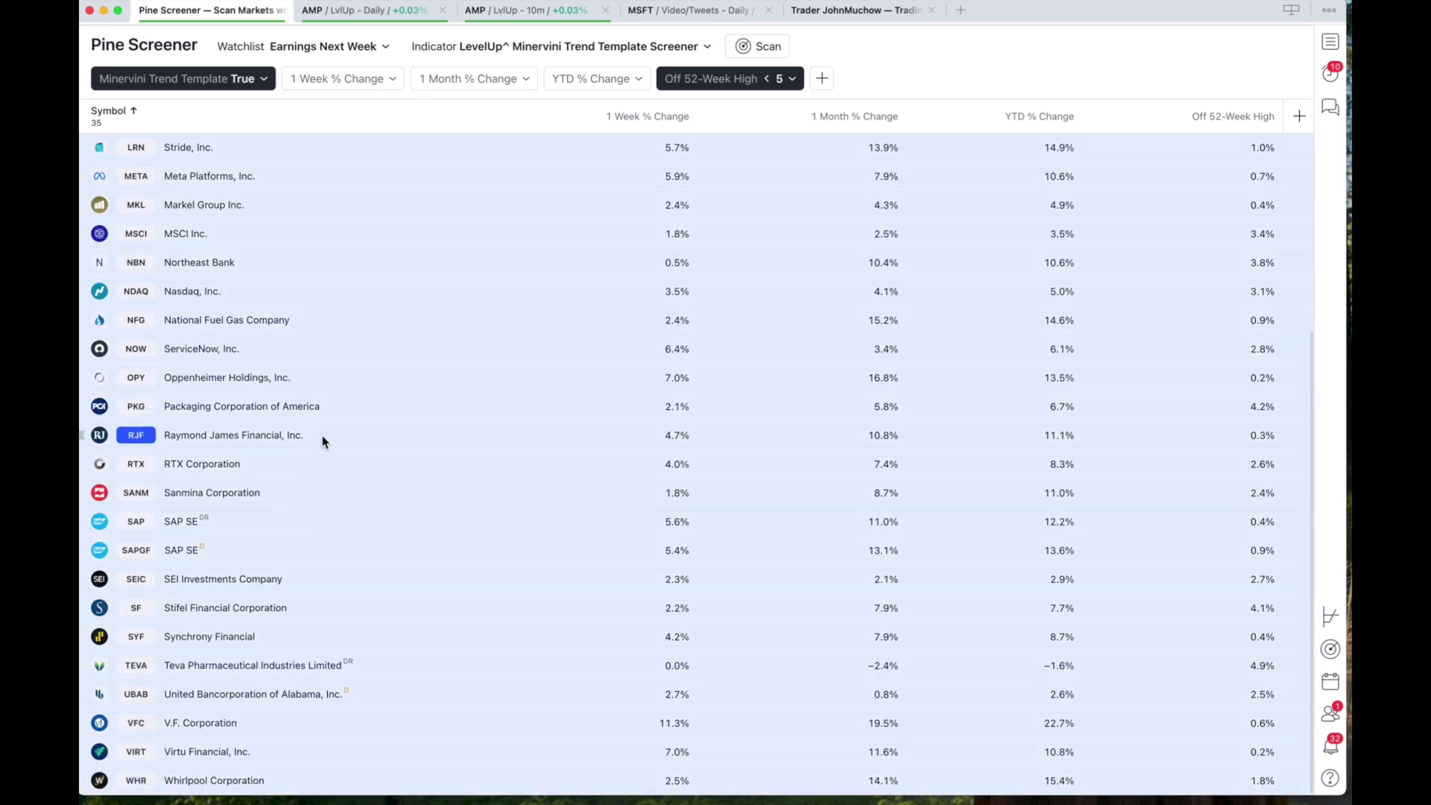
right_click(338, 421)
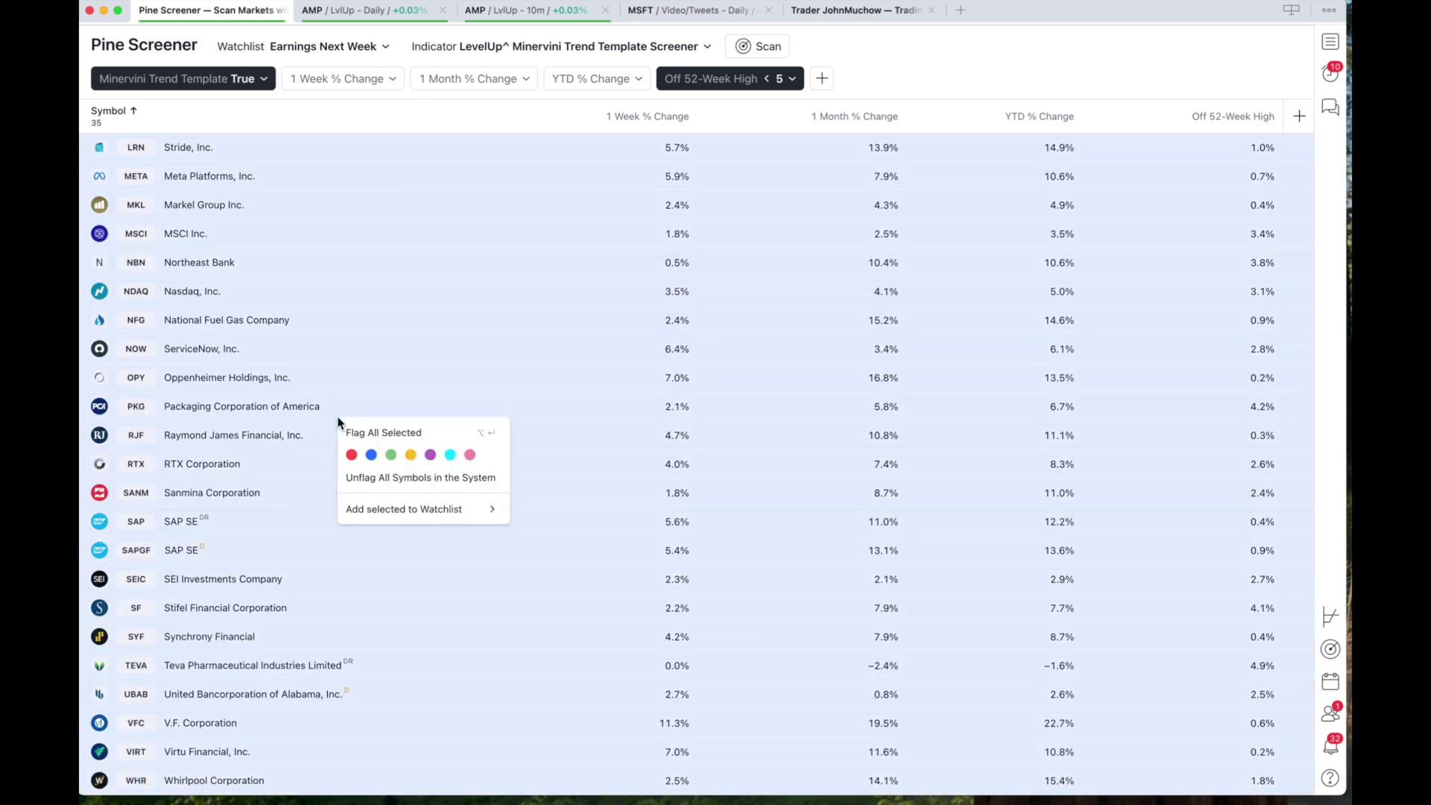
click(352, 455)
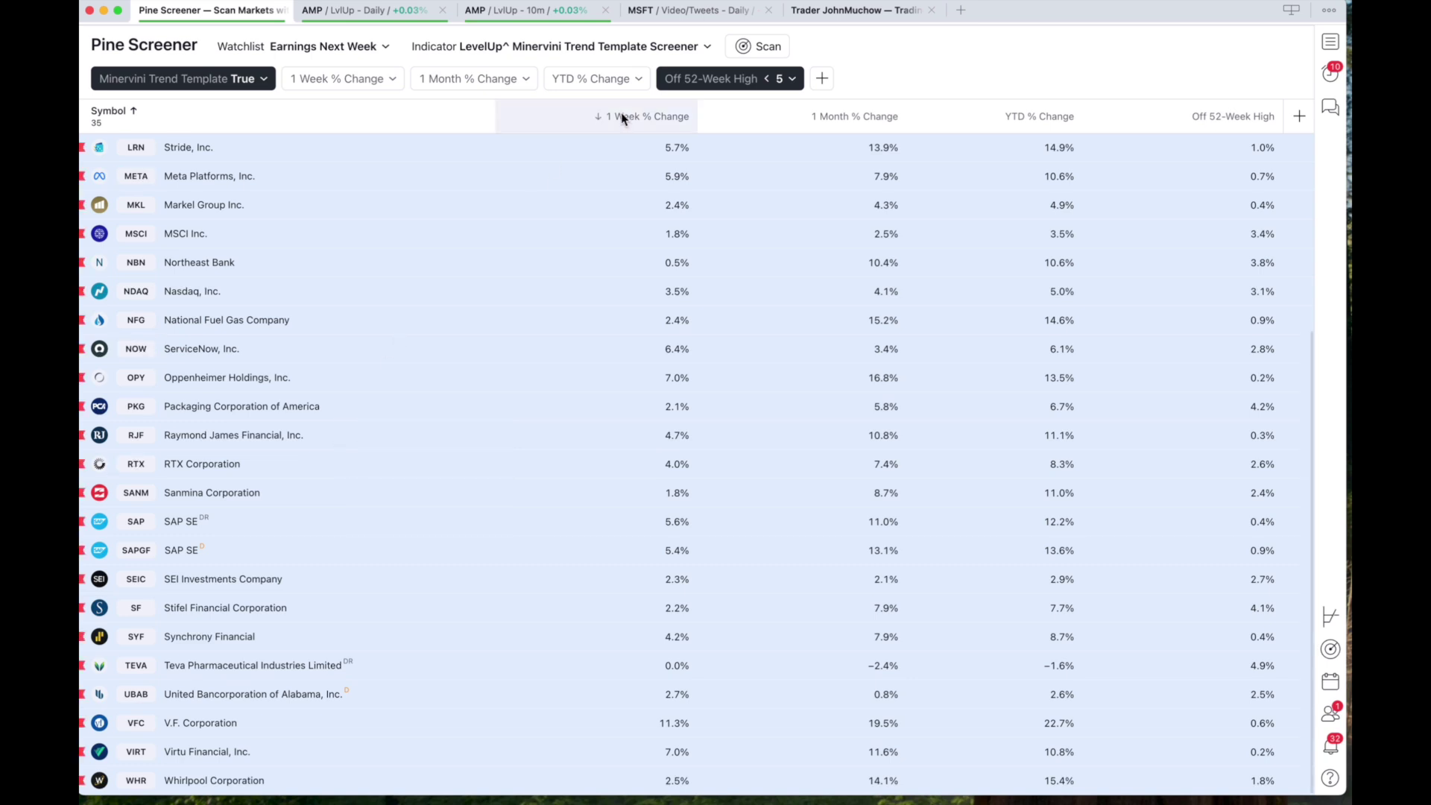
click(735, 10)
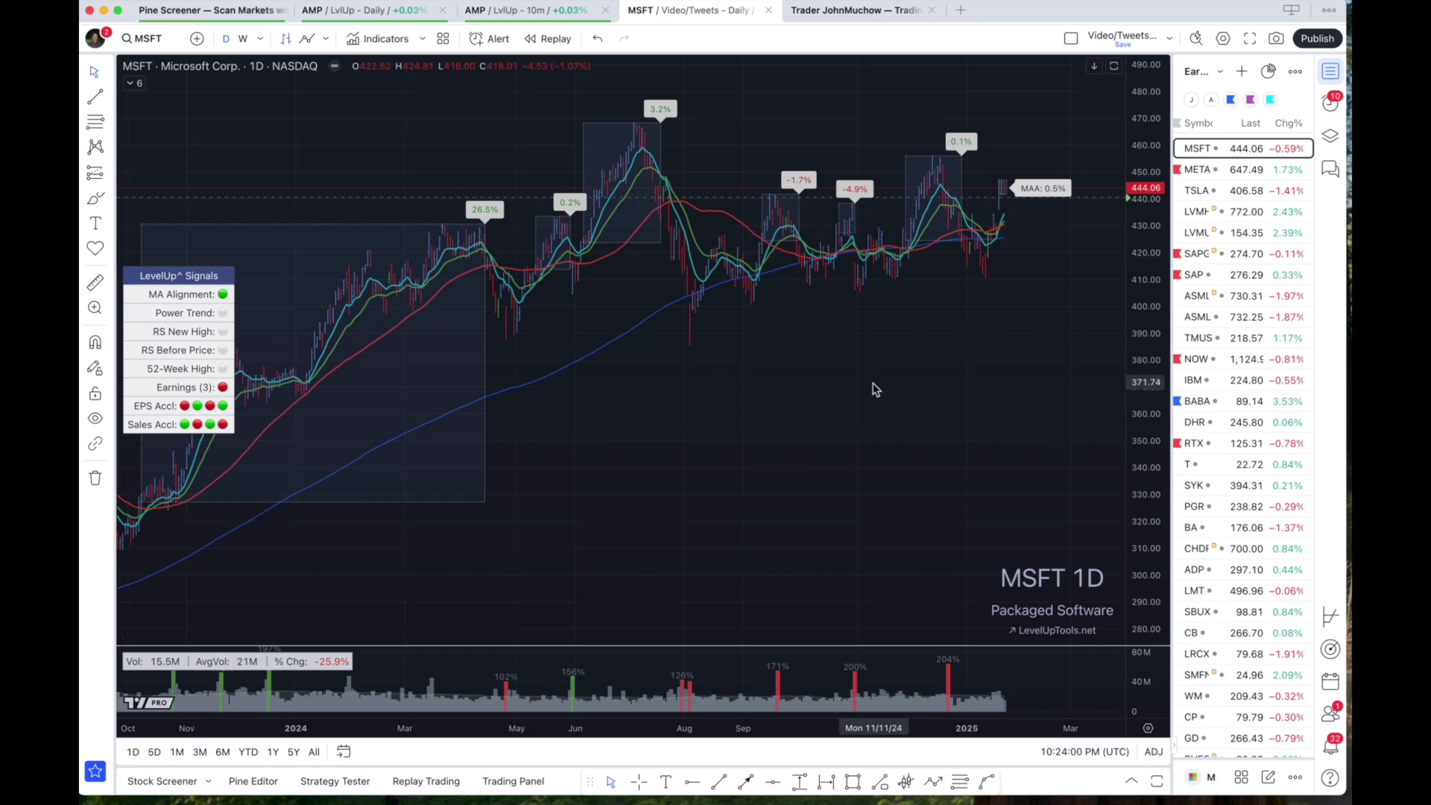
Load the red-flagged Test list of 35 screened stocks, starting with AMP, into the watchlist panel
key(shift+w)
scroll(872, 387, up, 1)
scroll(873, 387, up, 4)
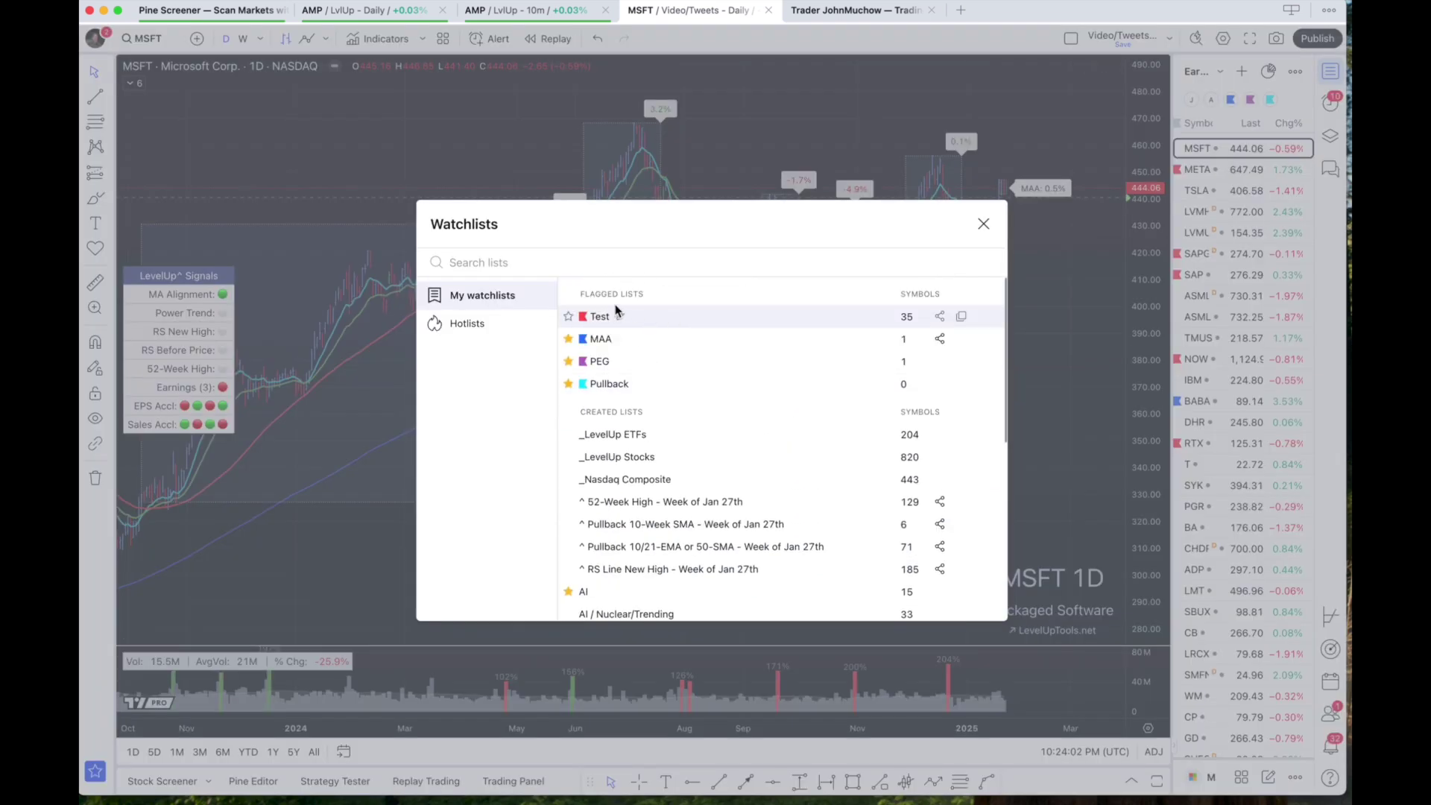
mouse_move(908, 318)
click(866, 316)
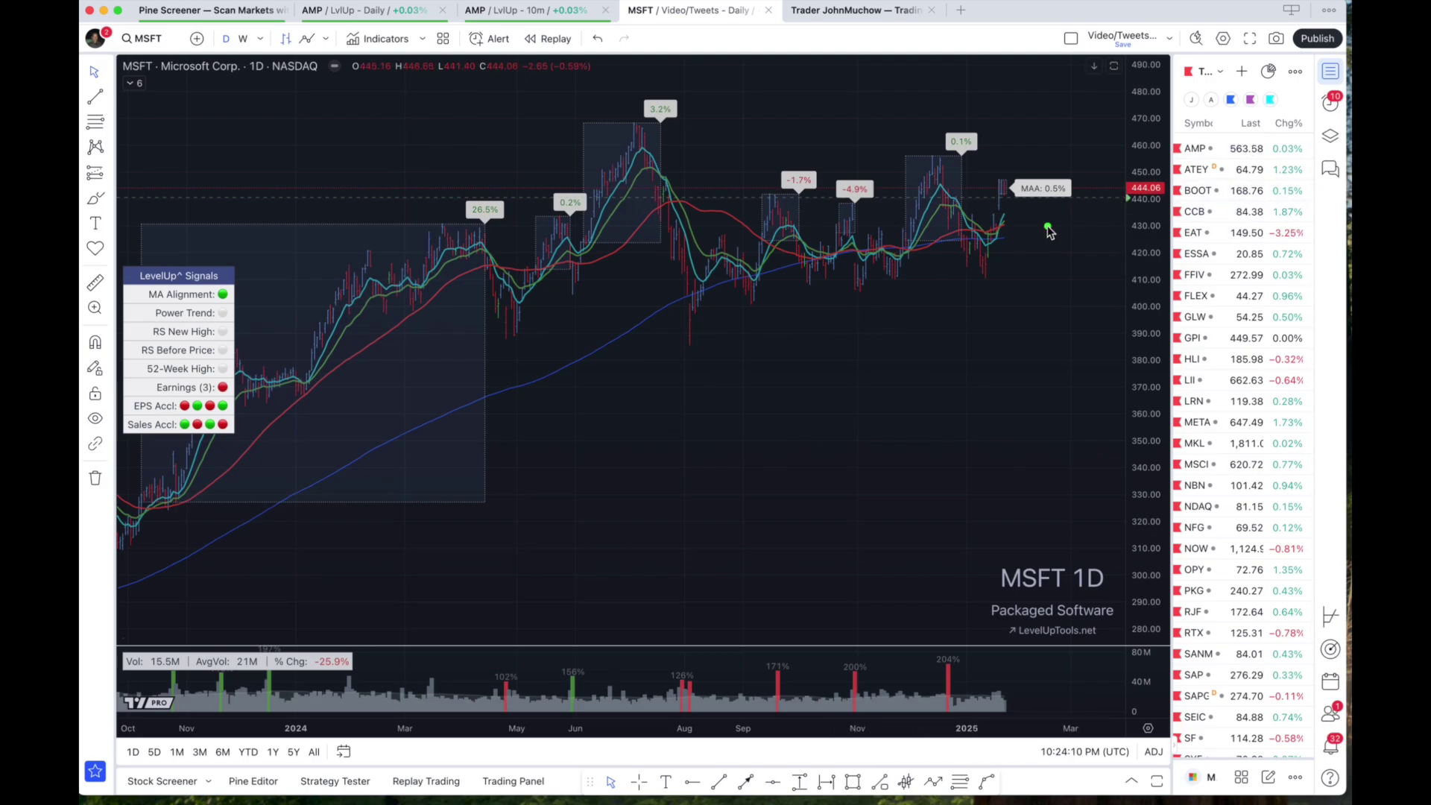
mouse_move(1084, 239)
mouse_down()
mouse_move(1169, 192)
mouse_move(1166, 279)
mouse_up()
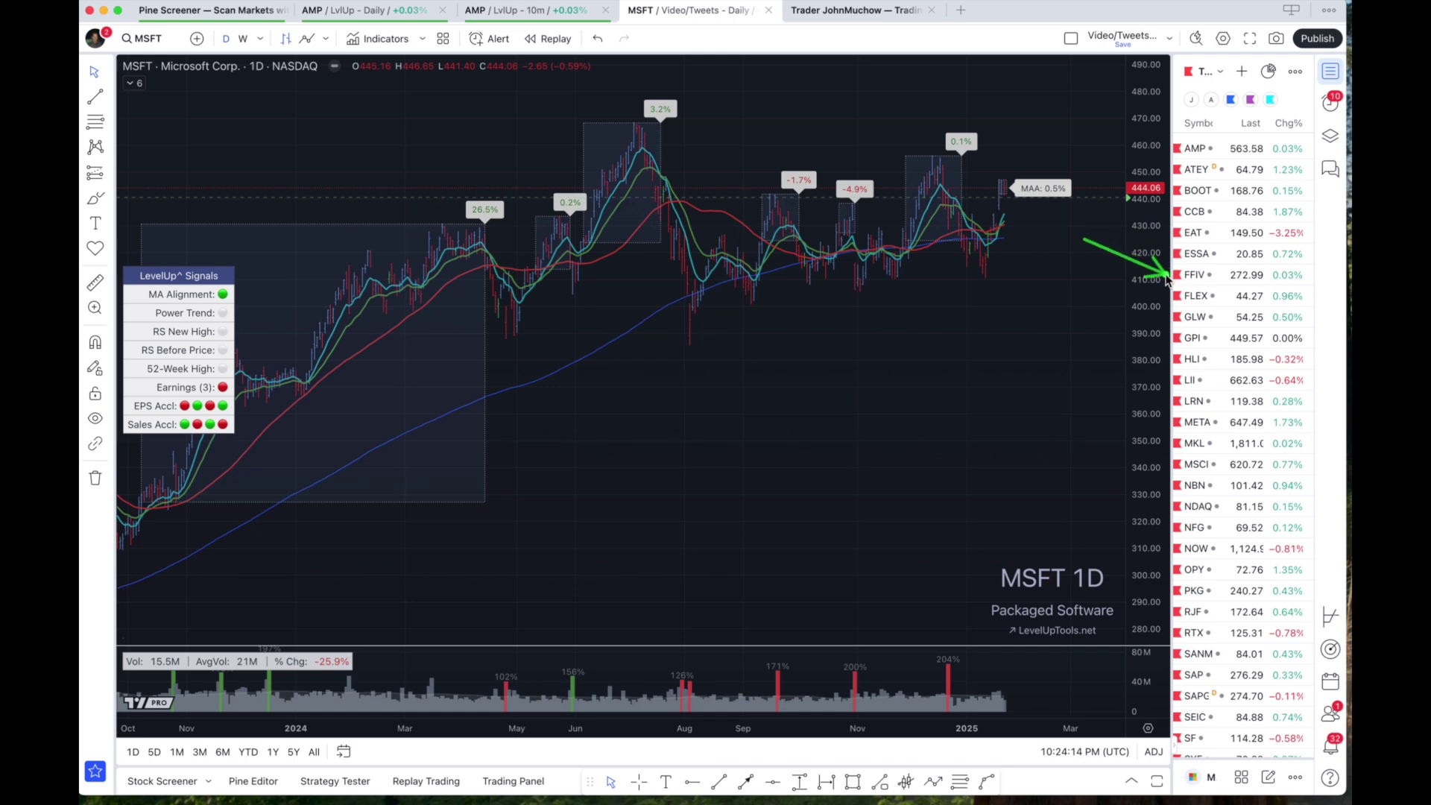